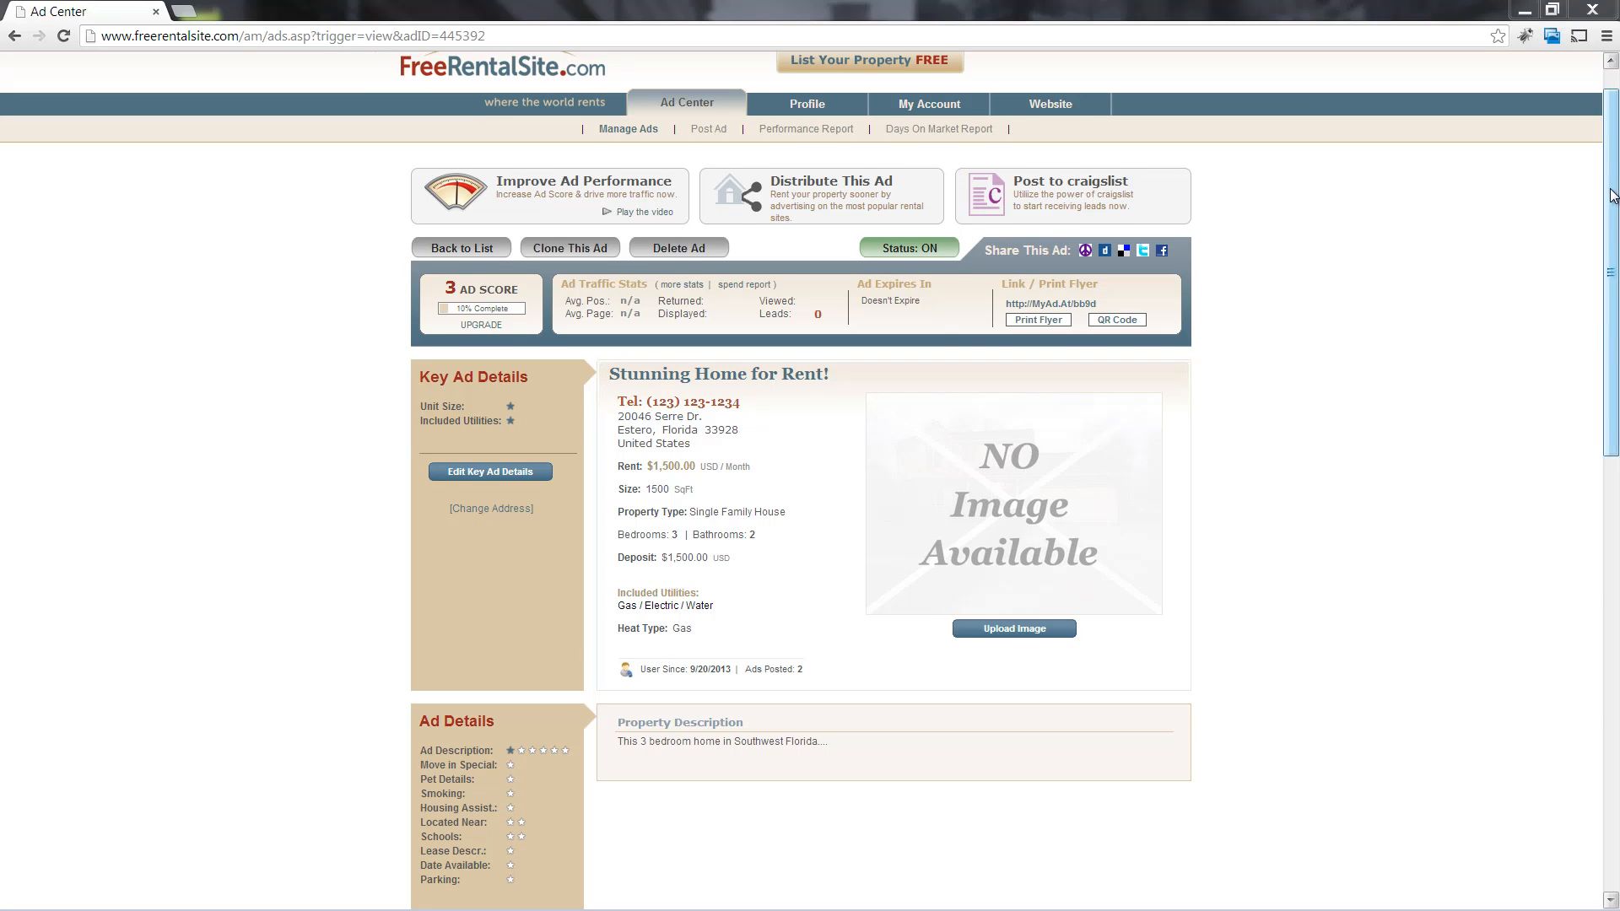
# - Update the key ad details: remove Electric and add Sewage under included utilities, set the heat type to Electric, and save
pyautogui.moveTo(1610, 195); pyautogui.dragTo(1611, 240)
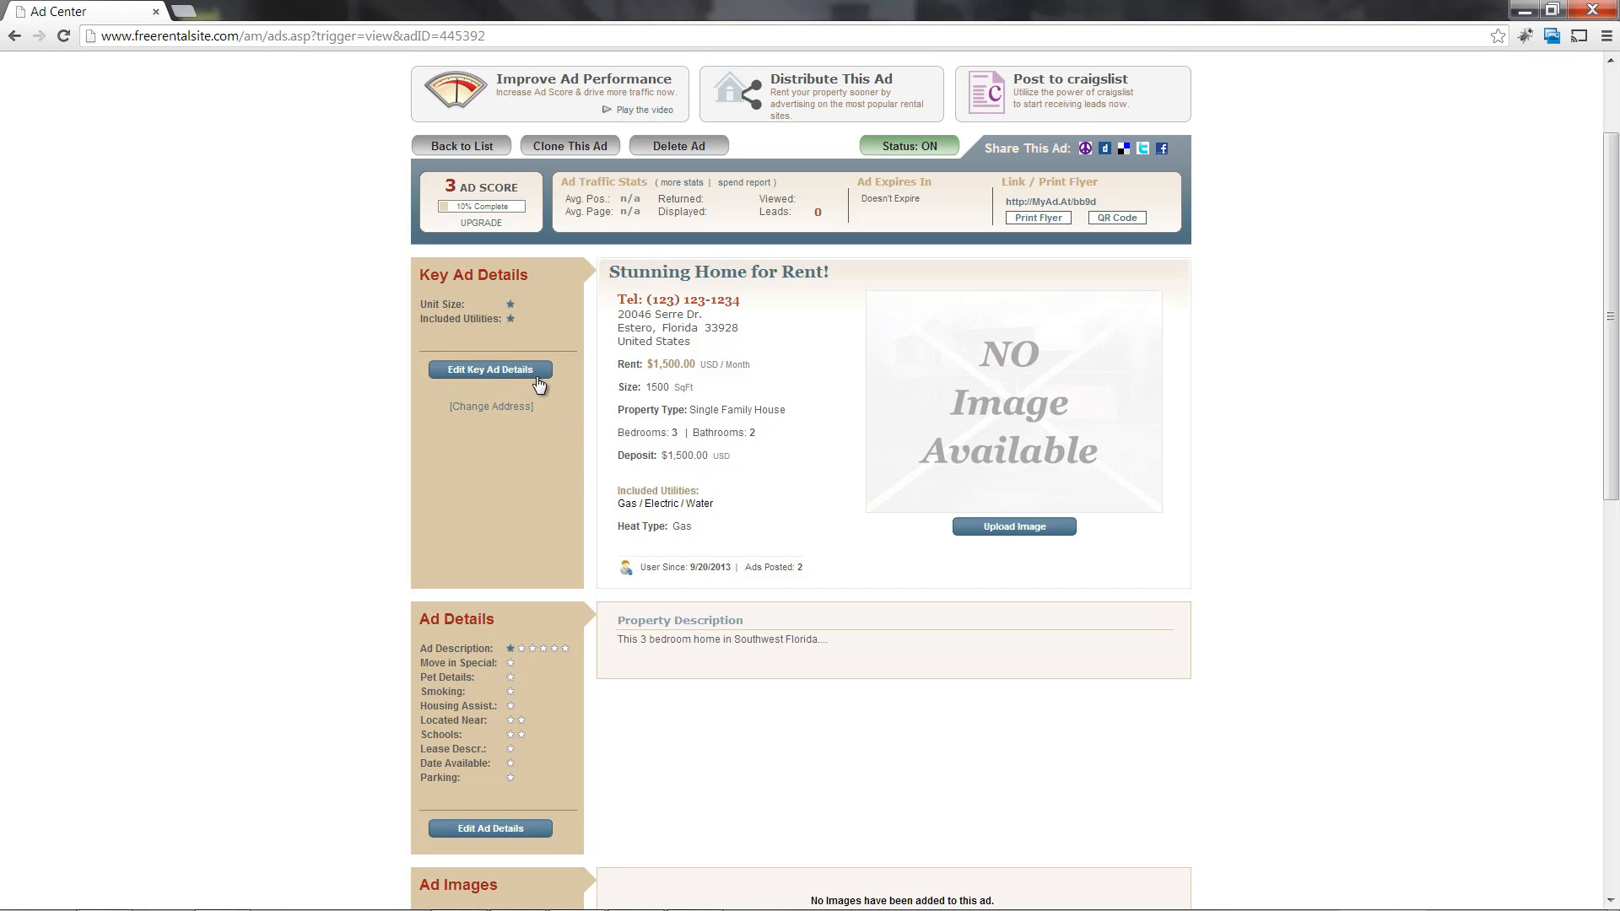
pyautogui.click(442, 376)
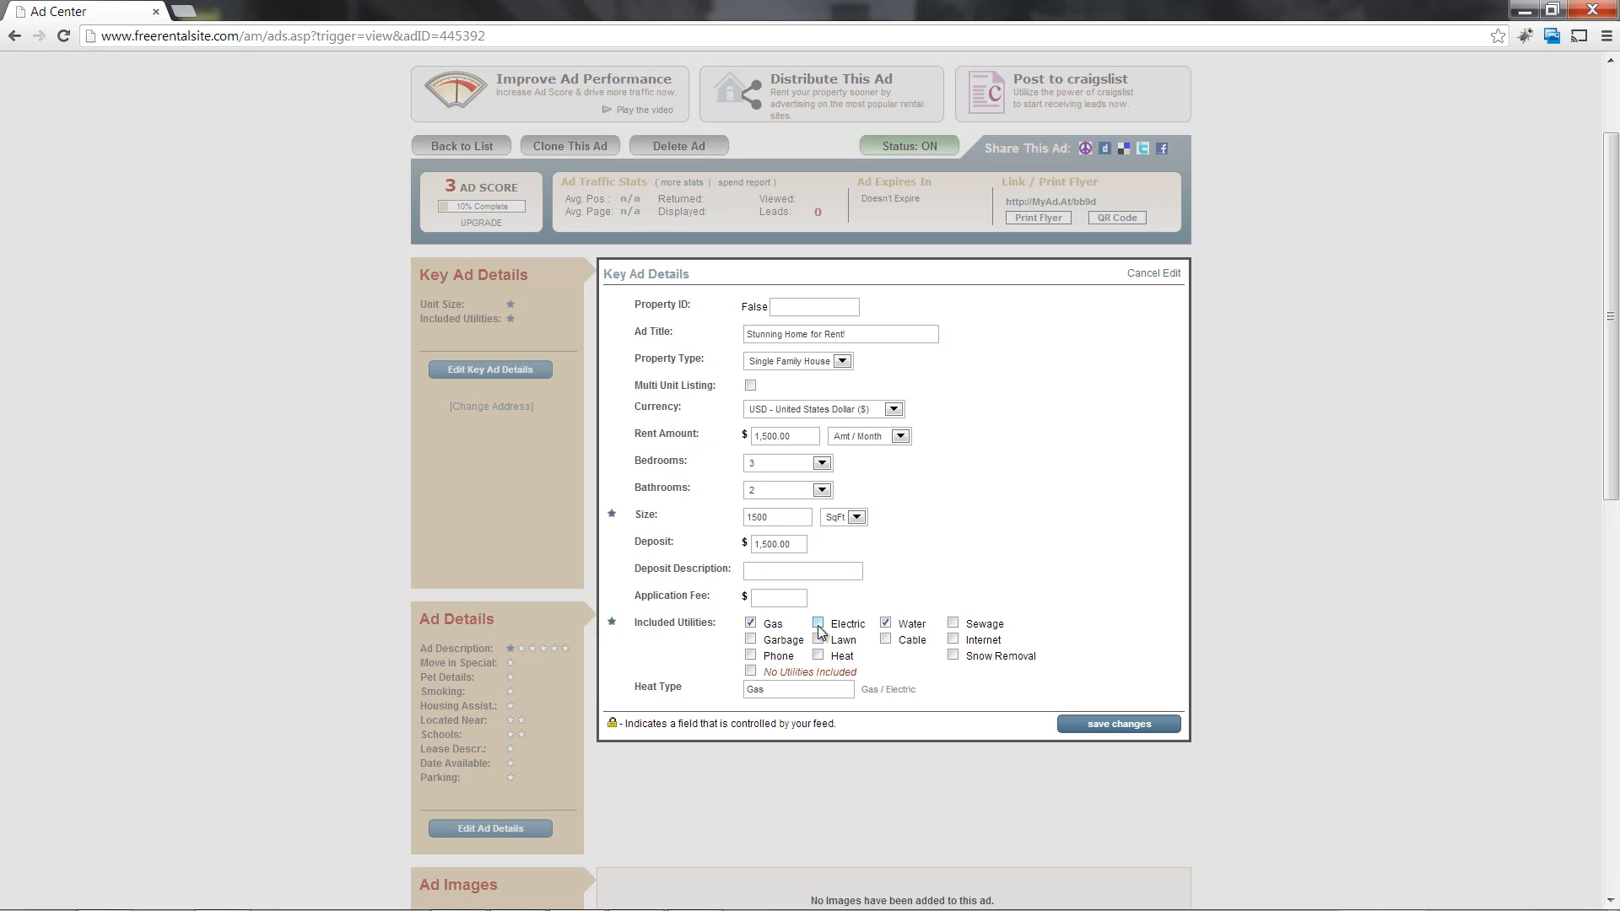
pyautogui.click(955, 624)
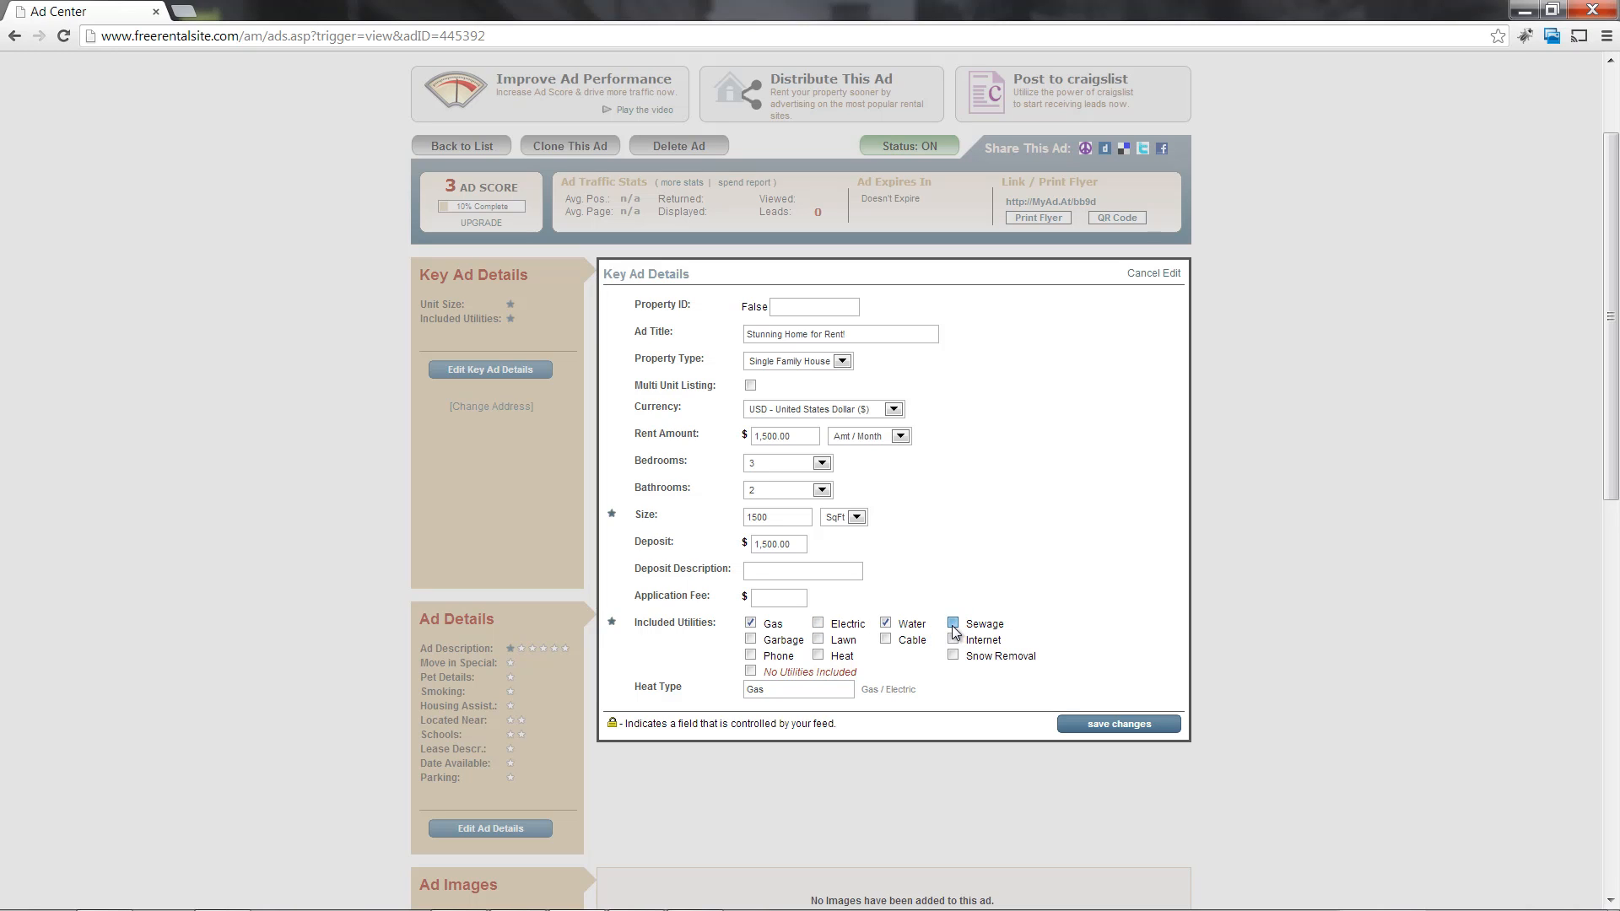
pyautogui.click(813, 689)
pyautogui.doubleClick(813, 688)
pyautogui.write('Electric')
pyautogui.click(1132, 725)
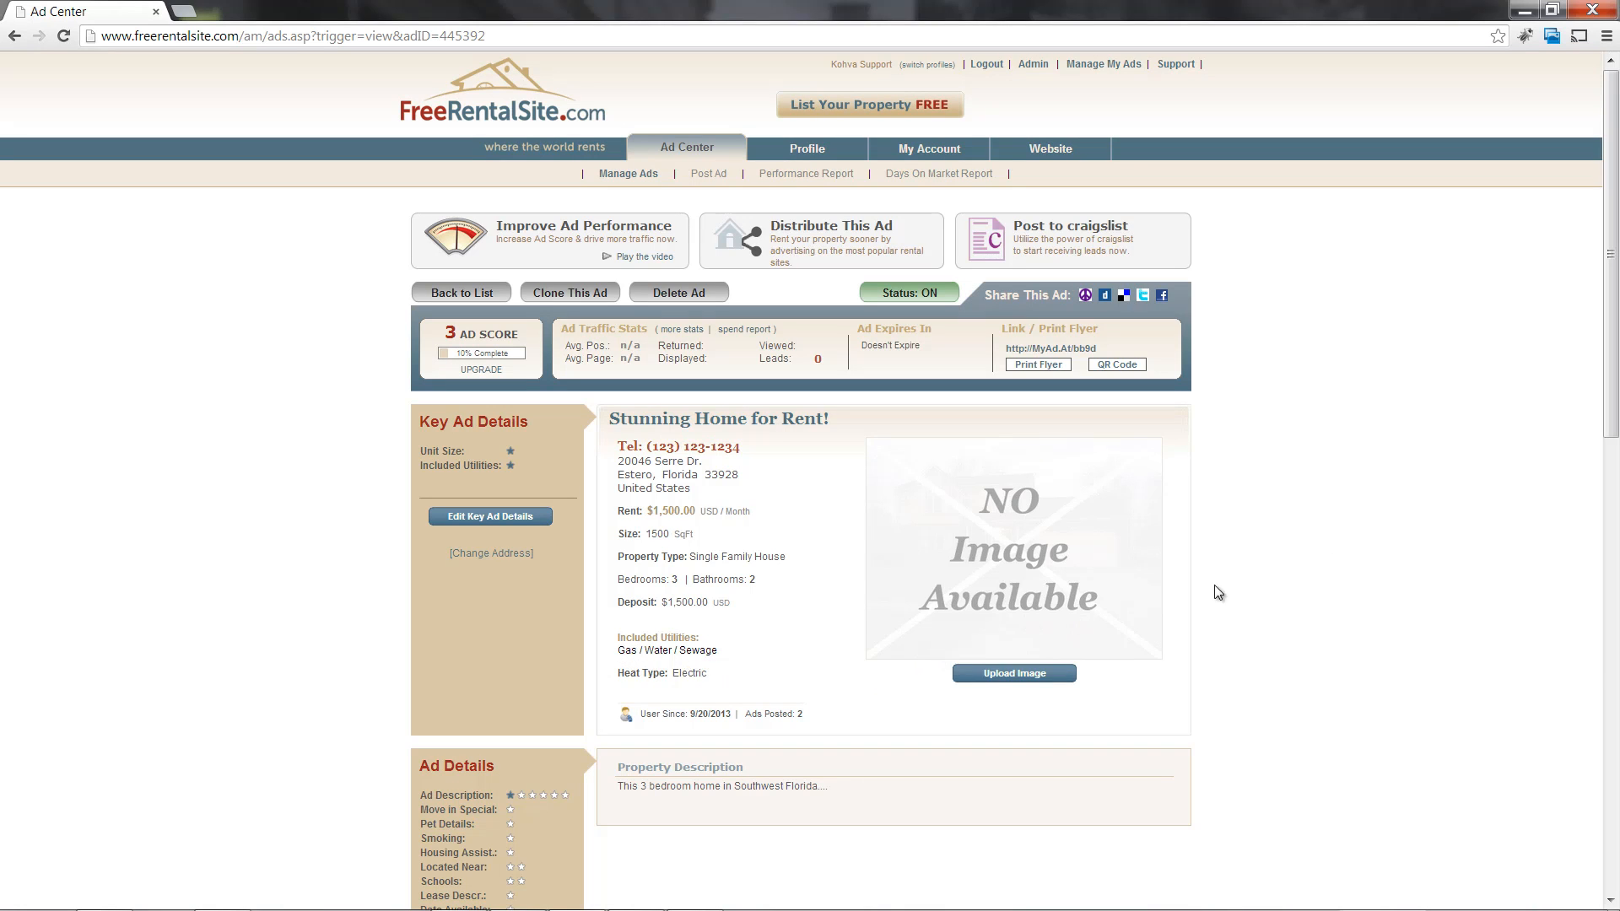
# - Review the editable description, lease, restriction and parking fields in Ad Details, and close the form without saving
pyautogui.moveTo(1613, 355); pyautogui.dragTo(1603, 587)
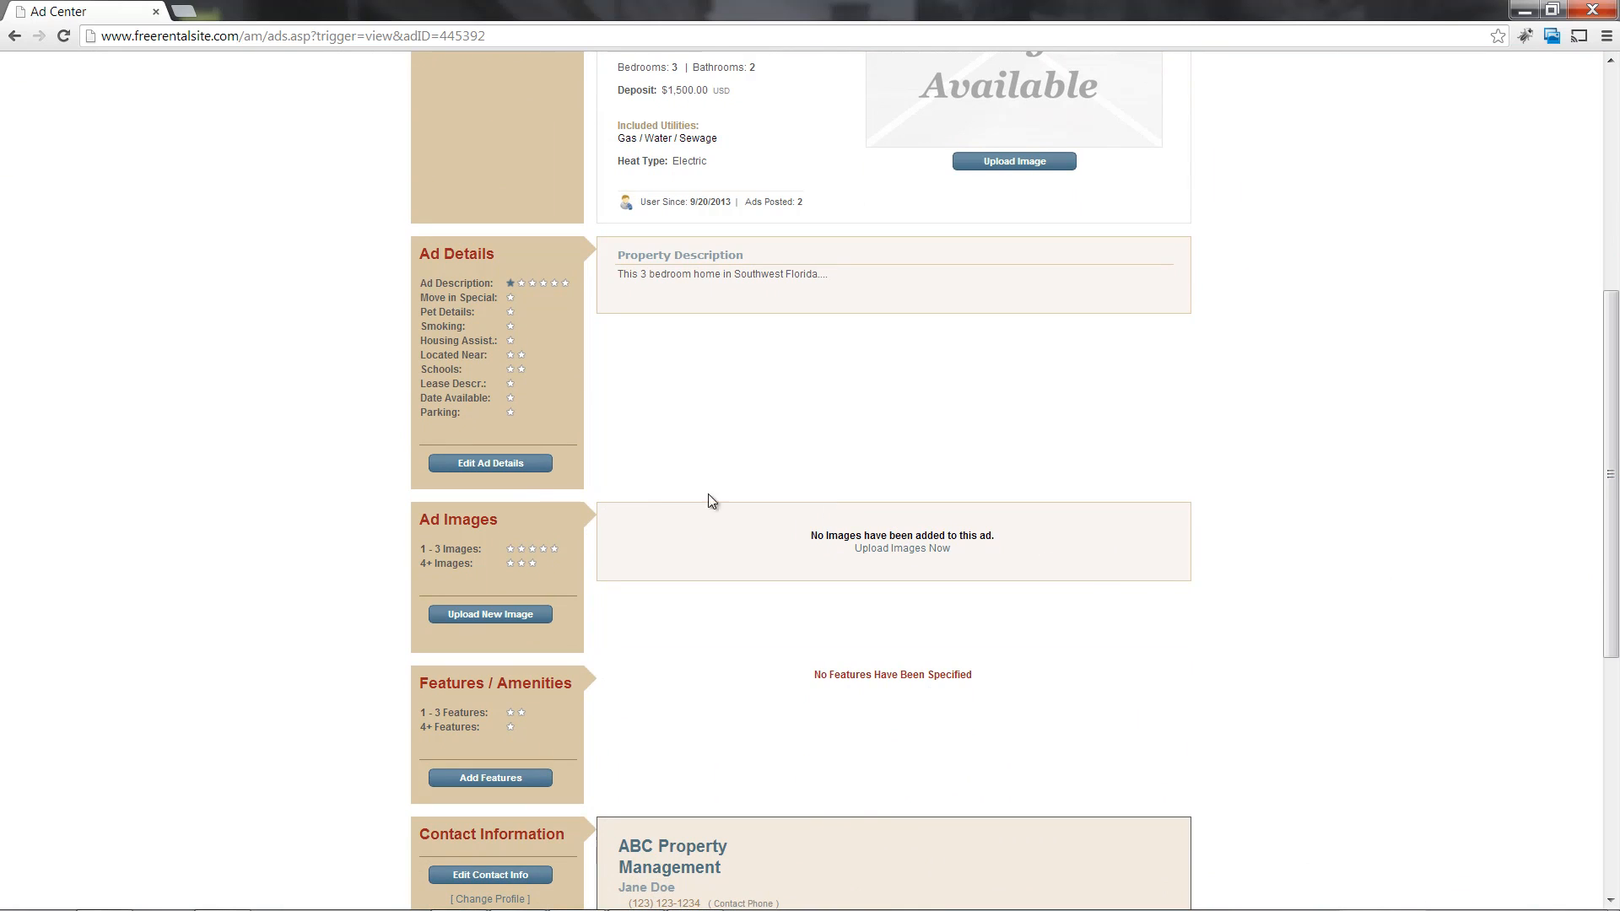
pyautogui.click(524, 463)
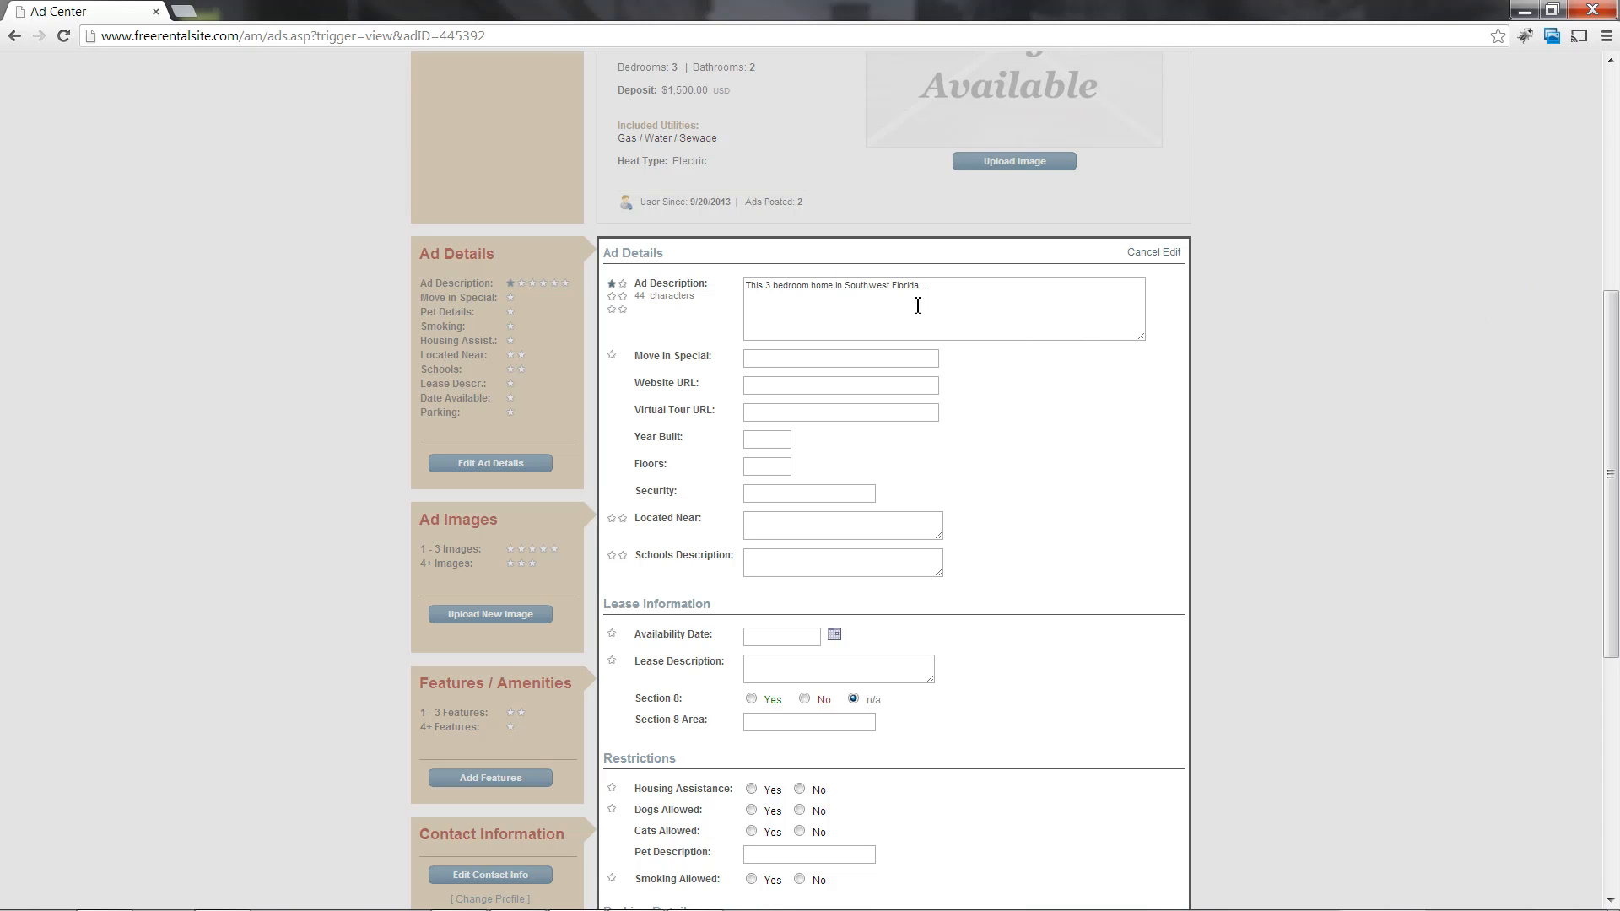
pyautogui.click(823, 386)
pyautogui.moveTo(1613, 375); pyautogui.dragTo(1617, 473)
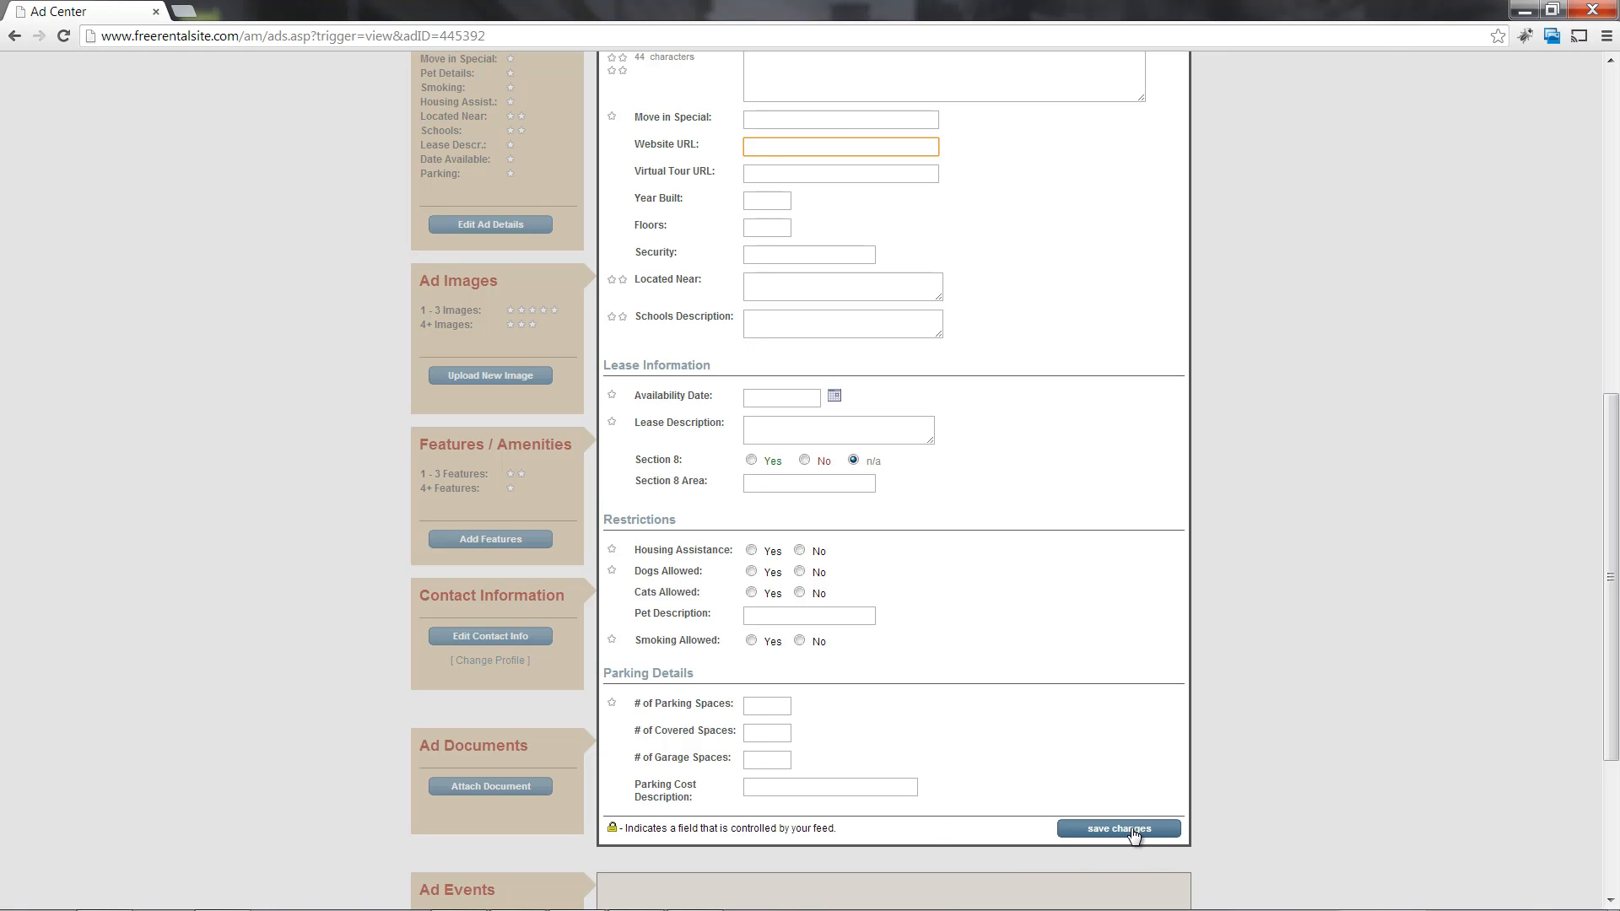
pyautogui.scroll(3, 1146, 516)
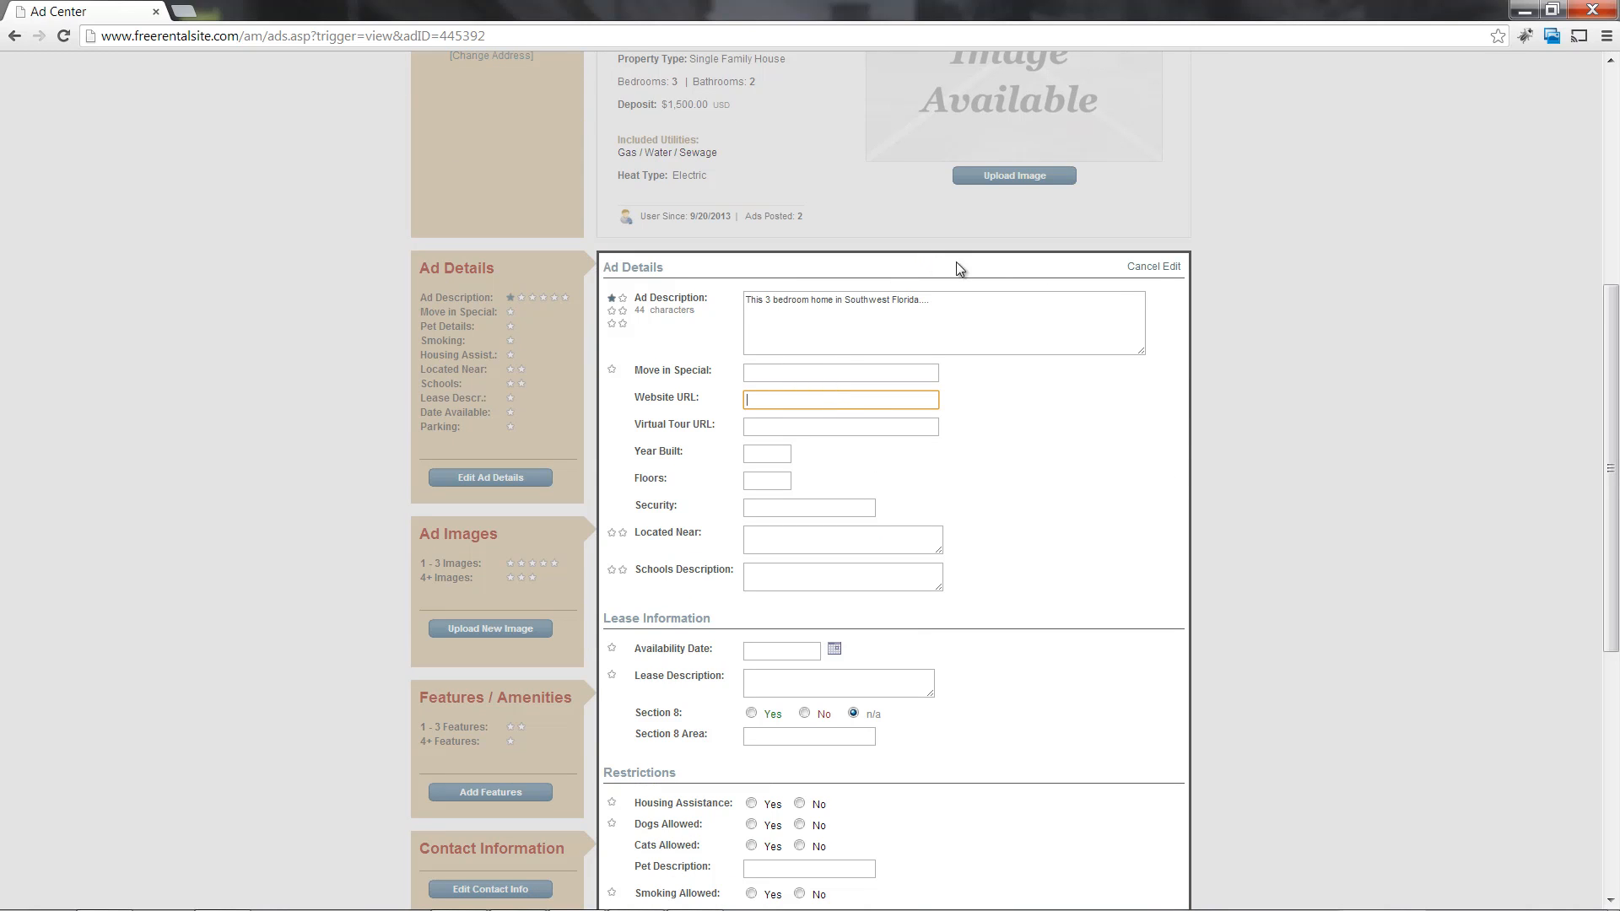
pyautogui.click(1153, 268)
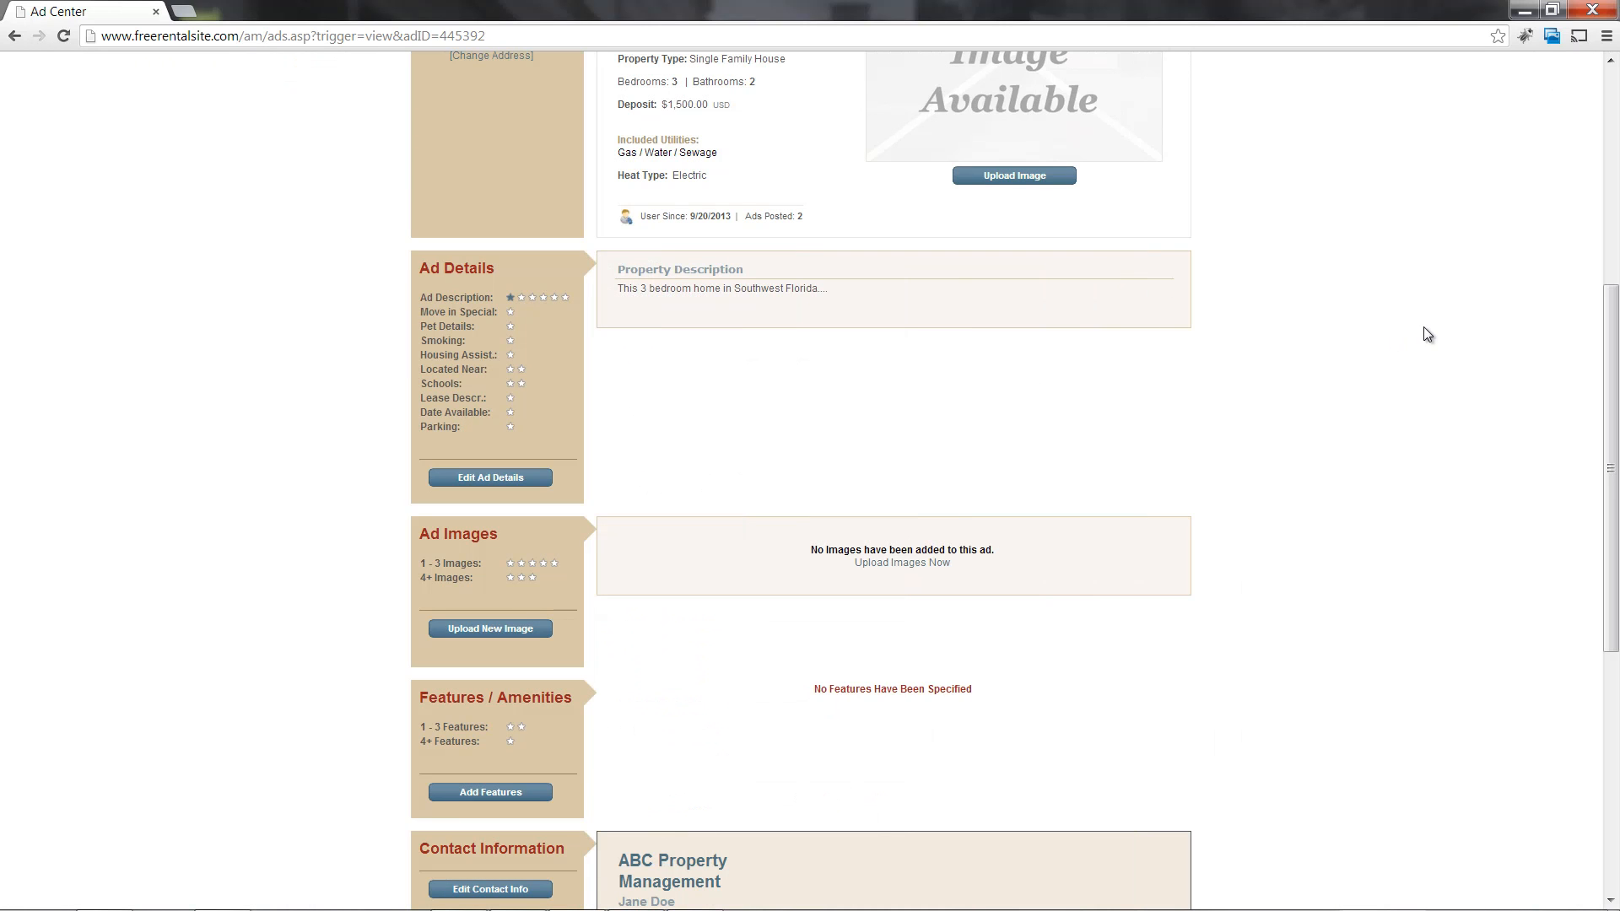
# - Start adding features to the ad and select Breakfast Nook and Microwave in the Kitchen group
pyautogui.moveTo(1607, 315); pyautogui.dragTo(1591, 475)
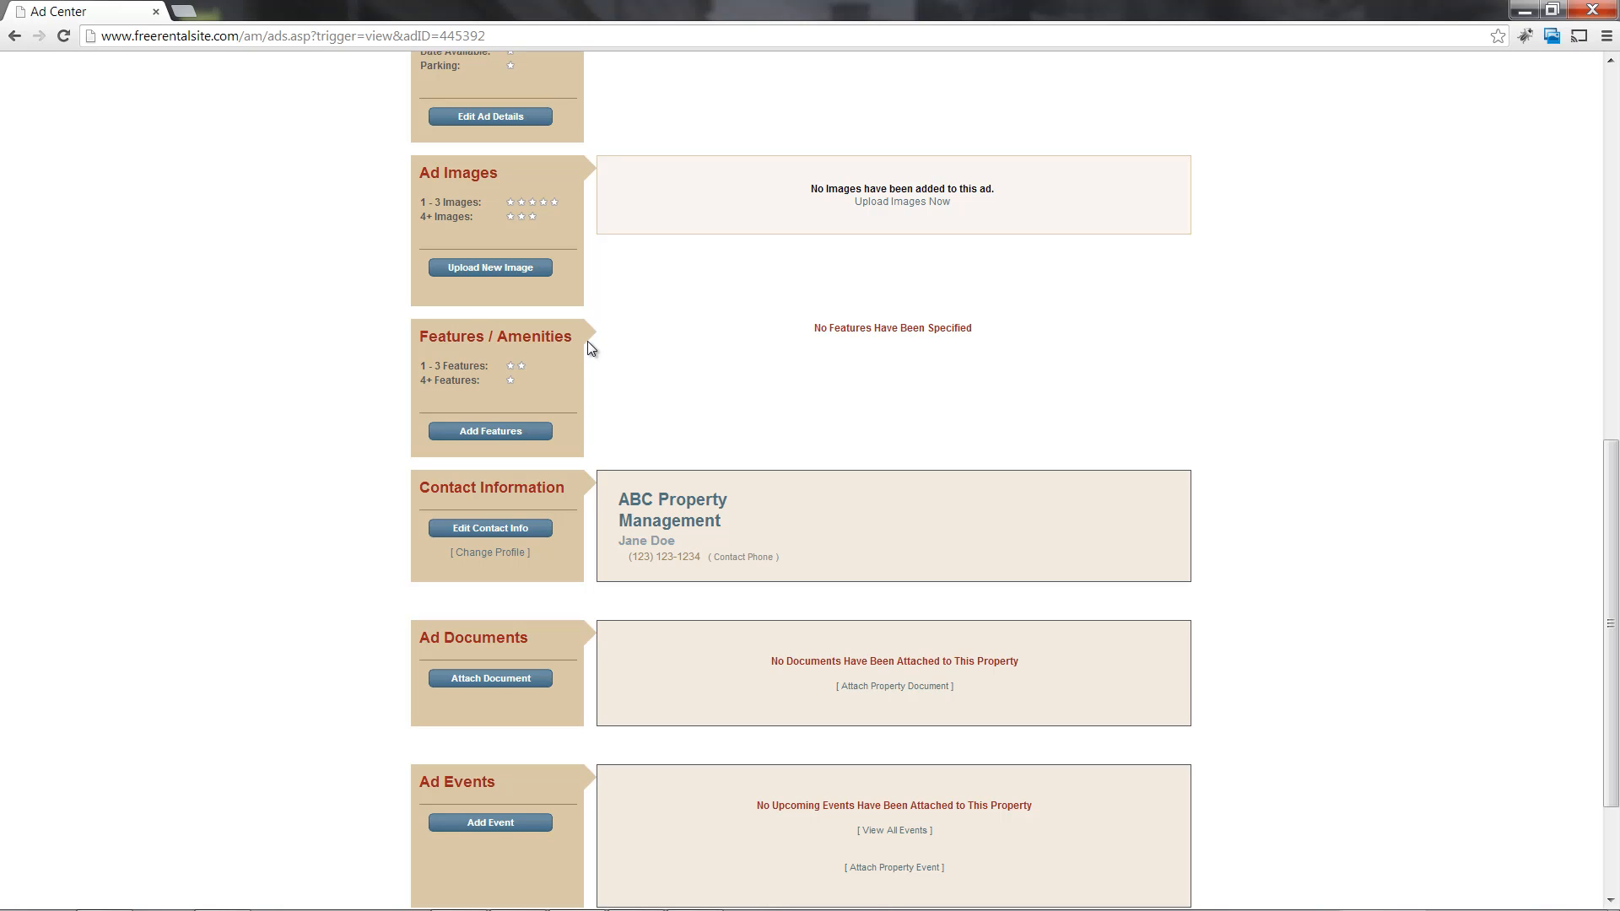
pyautogui.click(464, 439)
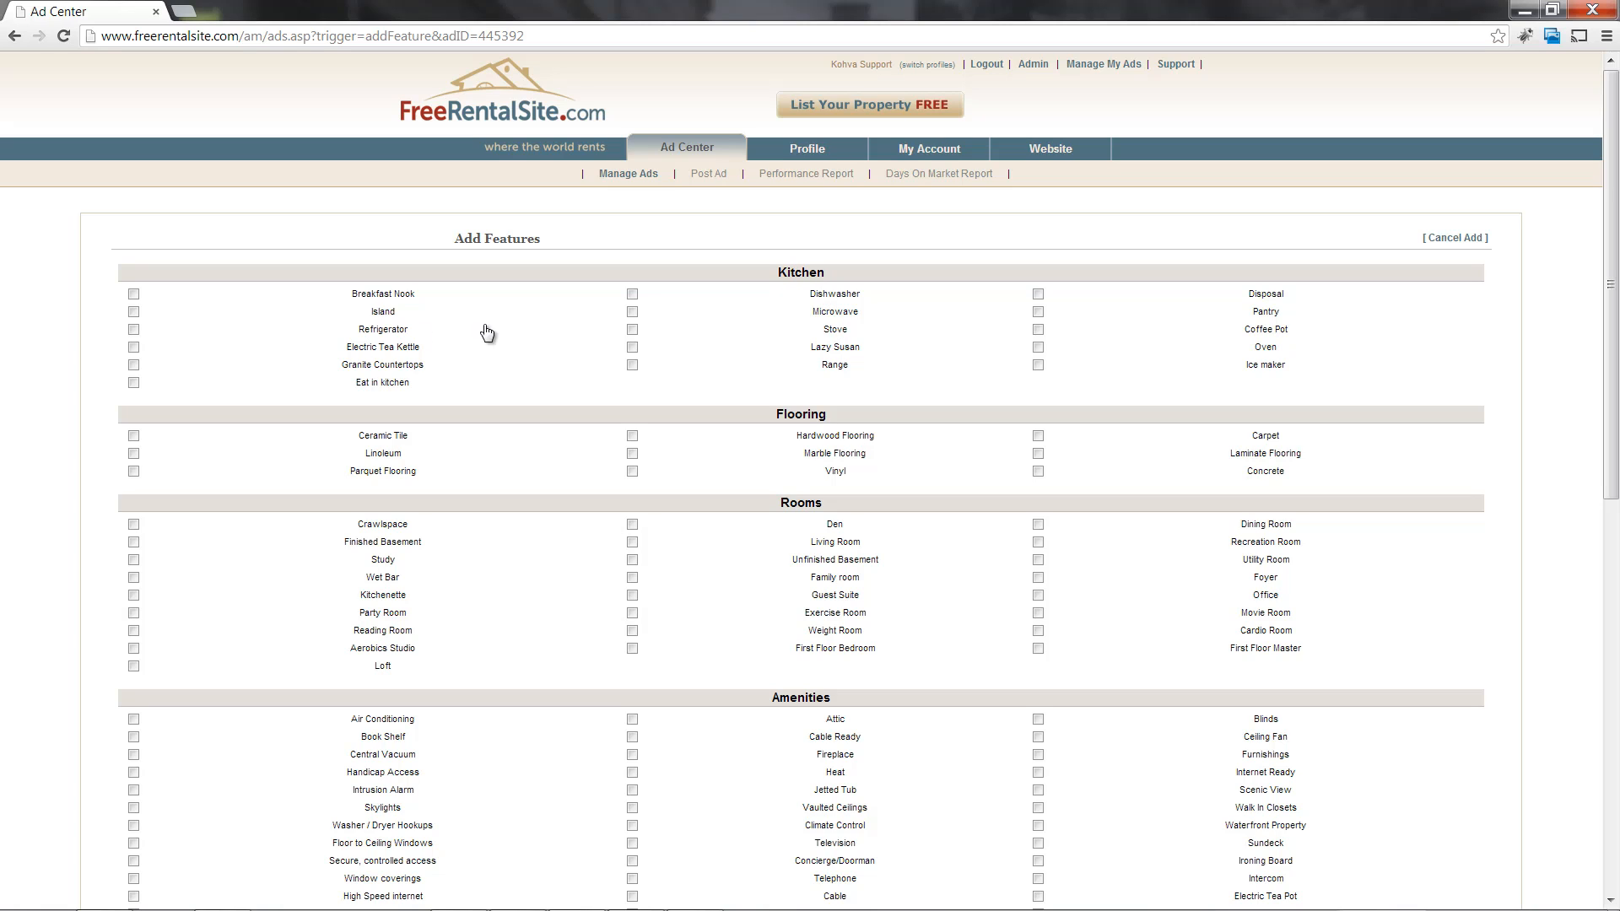
pyautogui.click(133, 293)
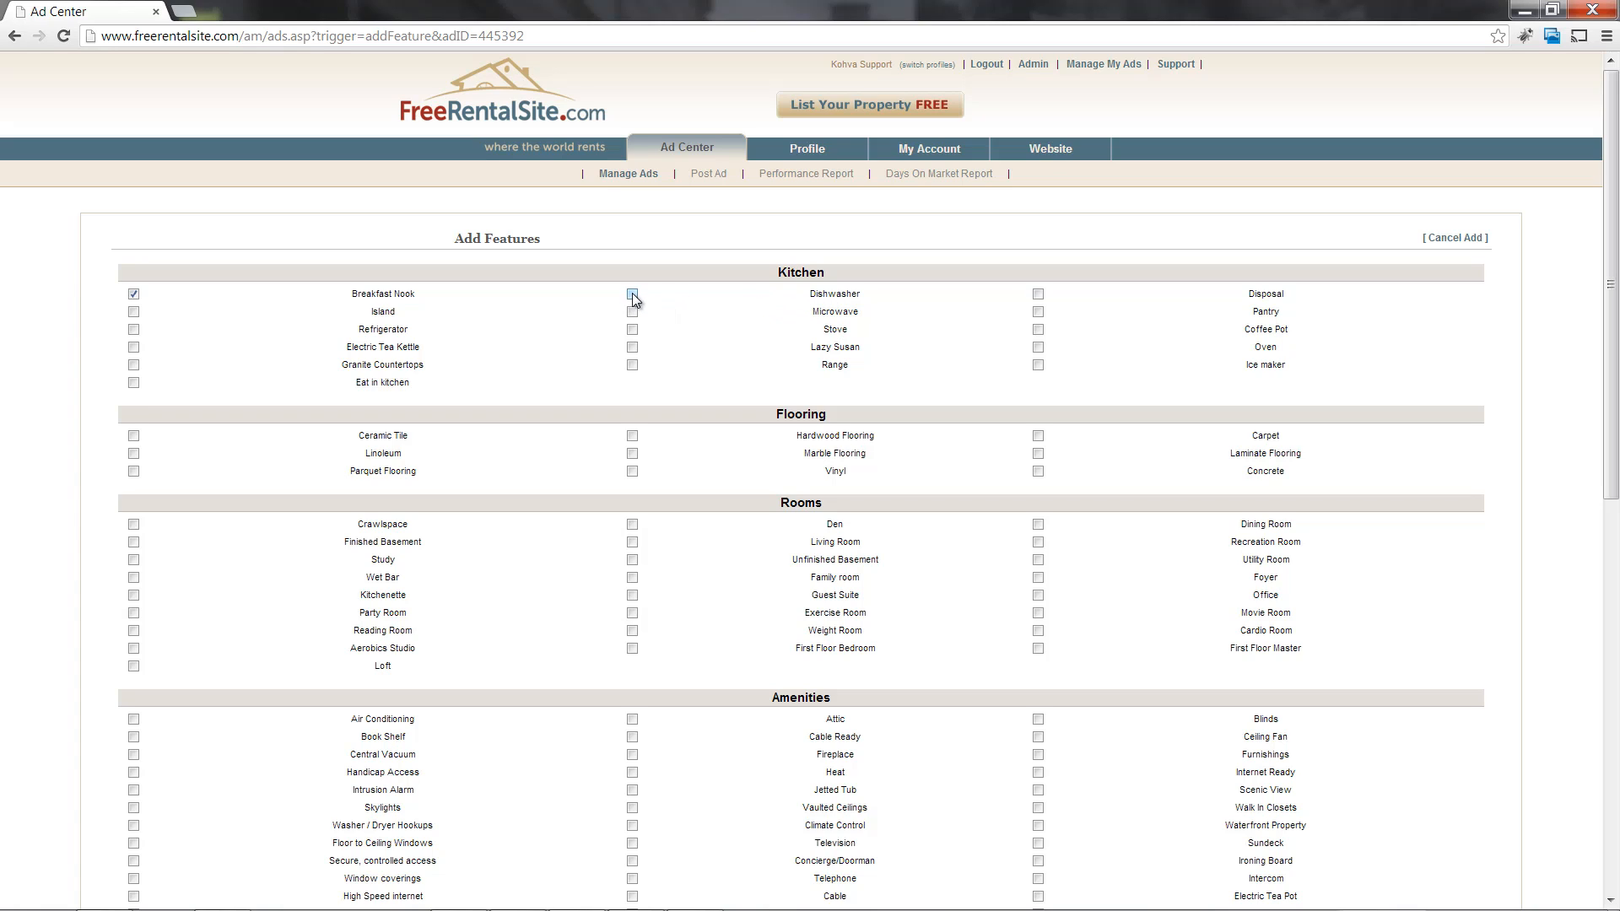
pyautogui.click(835, 314)
pyautogui.scroll(-2, 1130, 414)
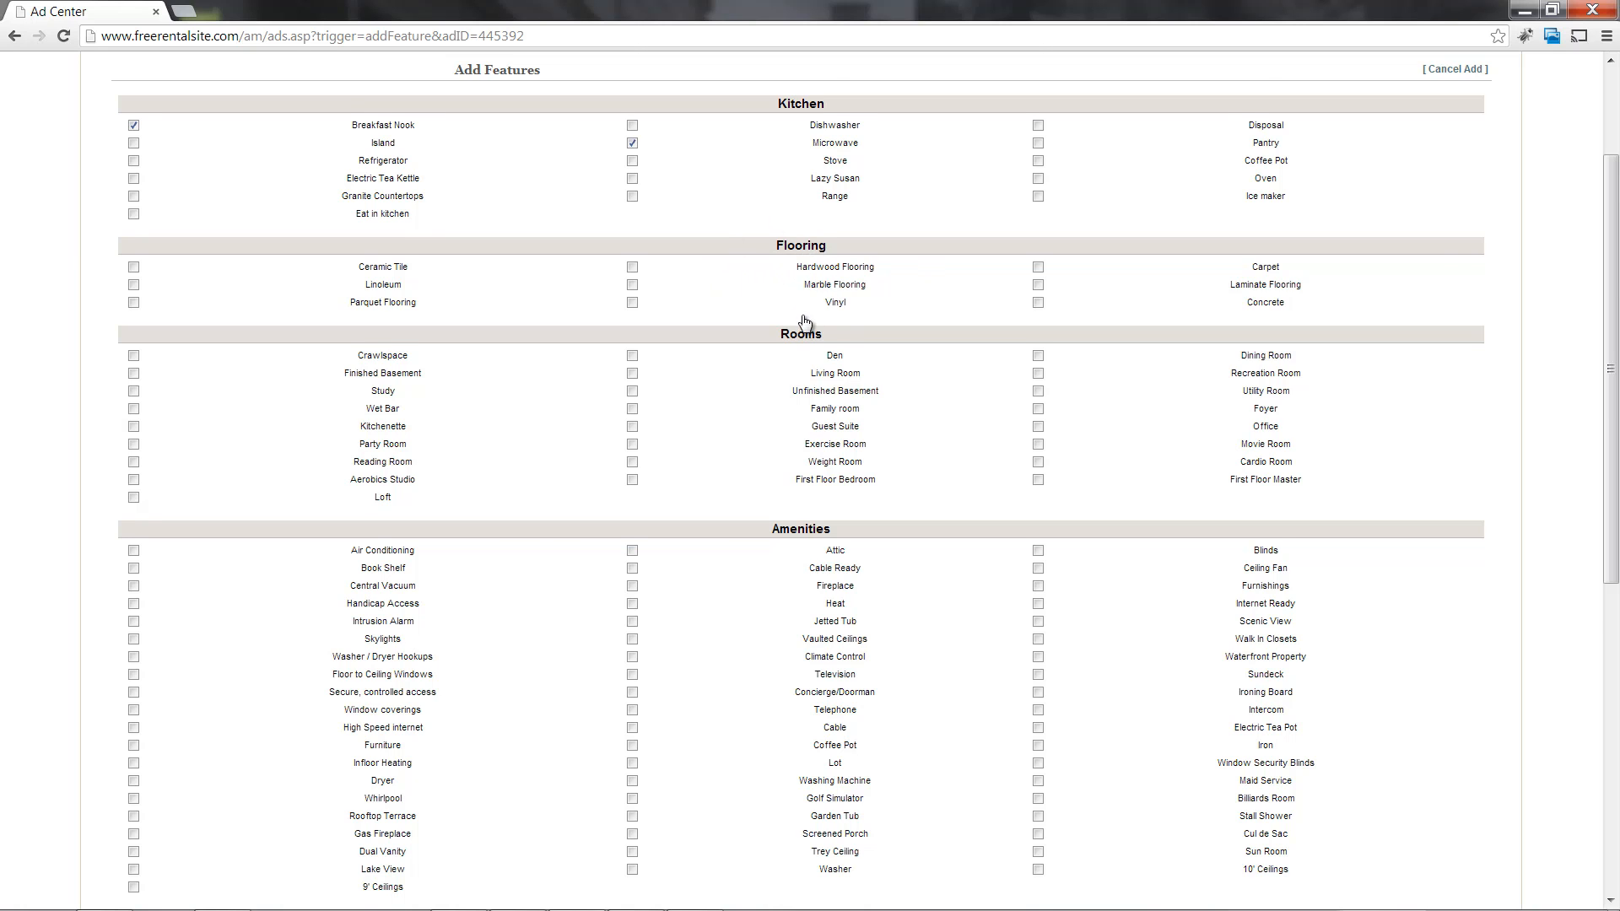
# - Select Attic, Cable Ready, Fireplace and Heat in the Amenities group and add all chosen features to the ad
pyautogui.scroll(-7, 803, 321)
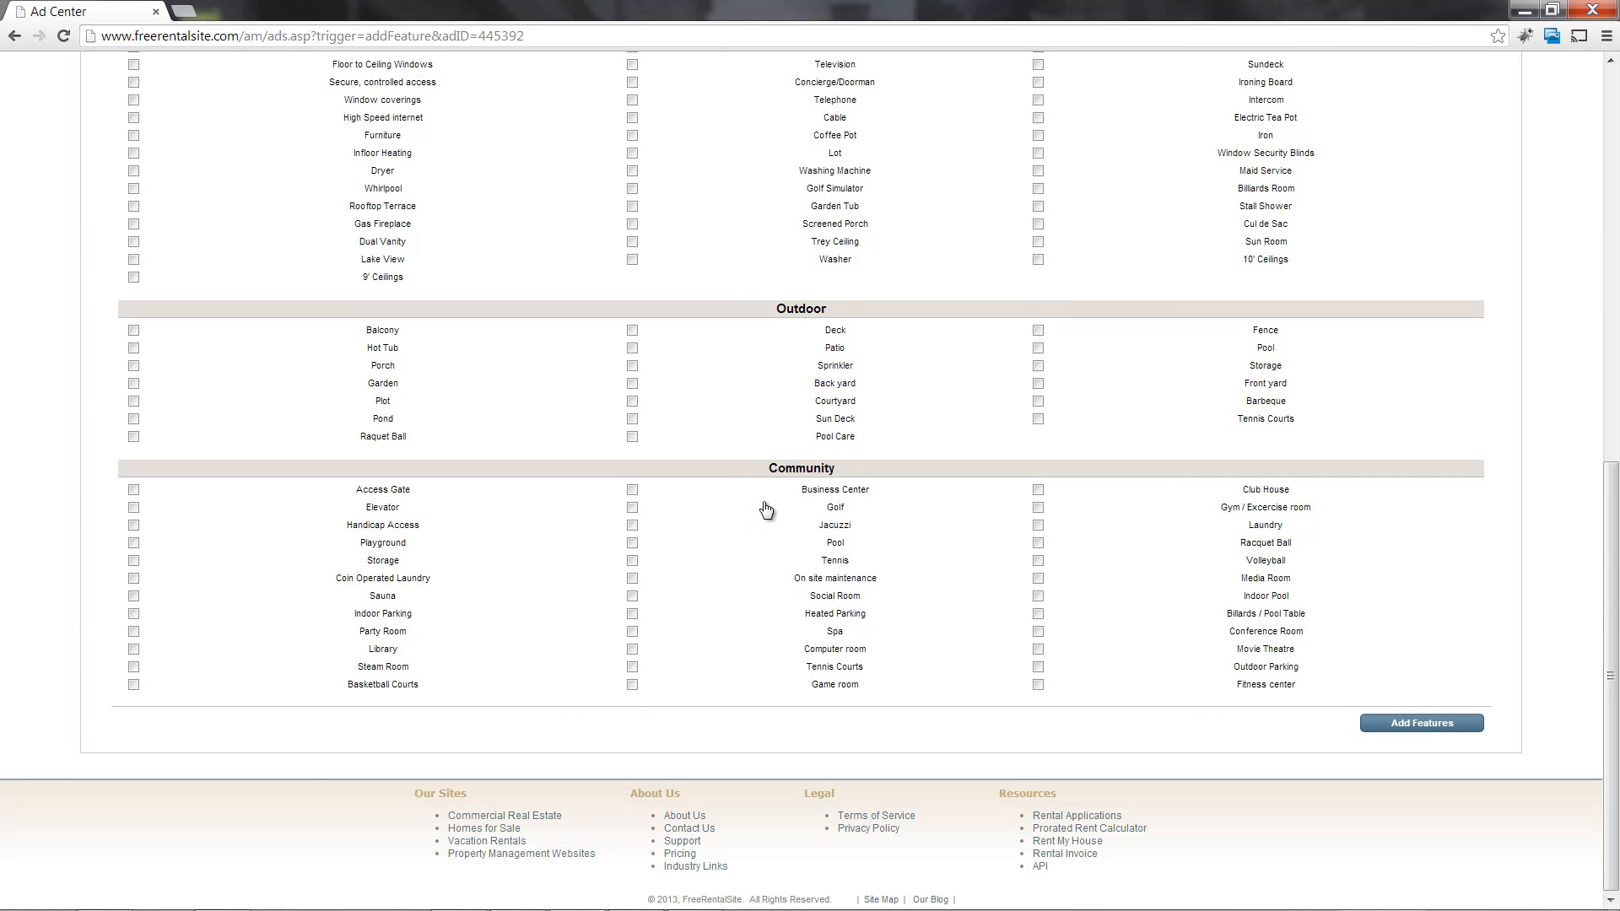
pyautogui.scroll(3, 814, 497)
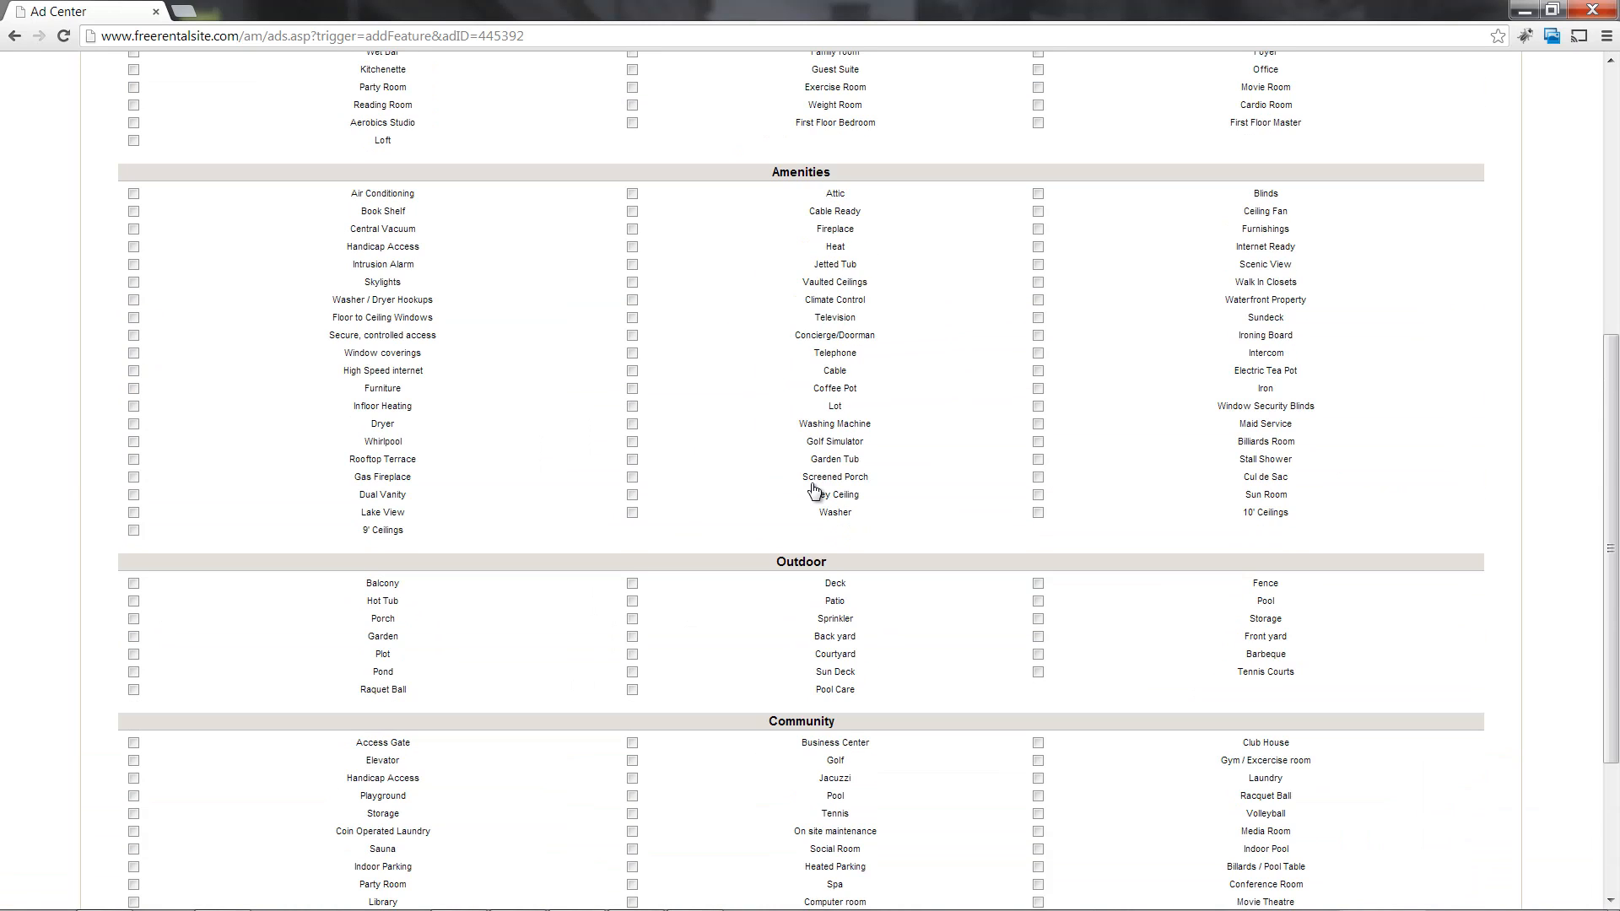
pyautogui.click(835, 196)
pyautogui.click(841, 216)
pyautogui.click(840, 230)
pyautogui.click(839, 248)
pyautogui.scroll(-3, 1015, 505)
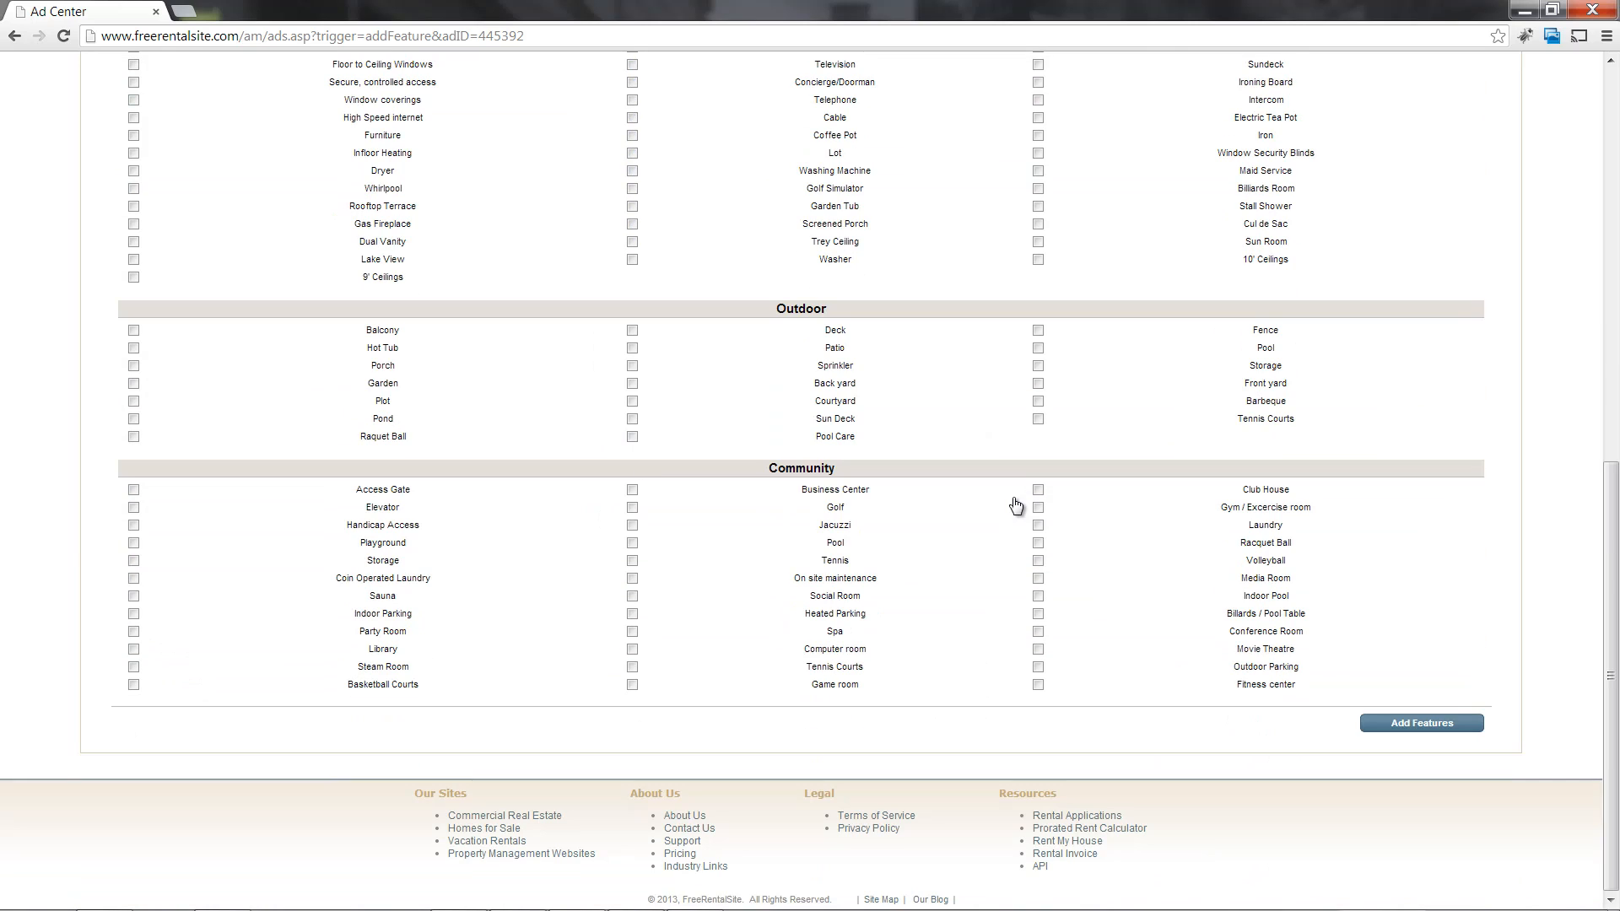
pyautogui.click(1440, 726)
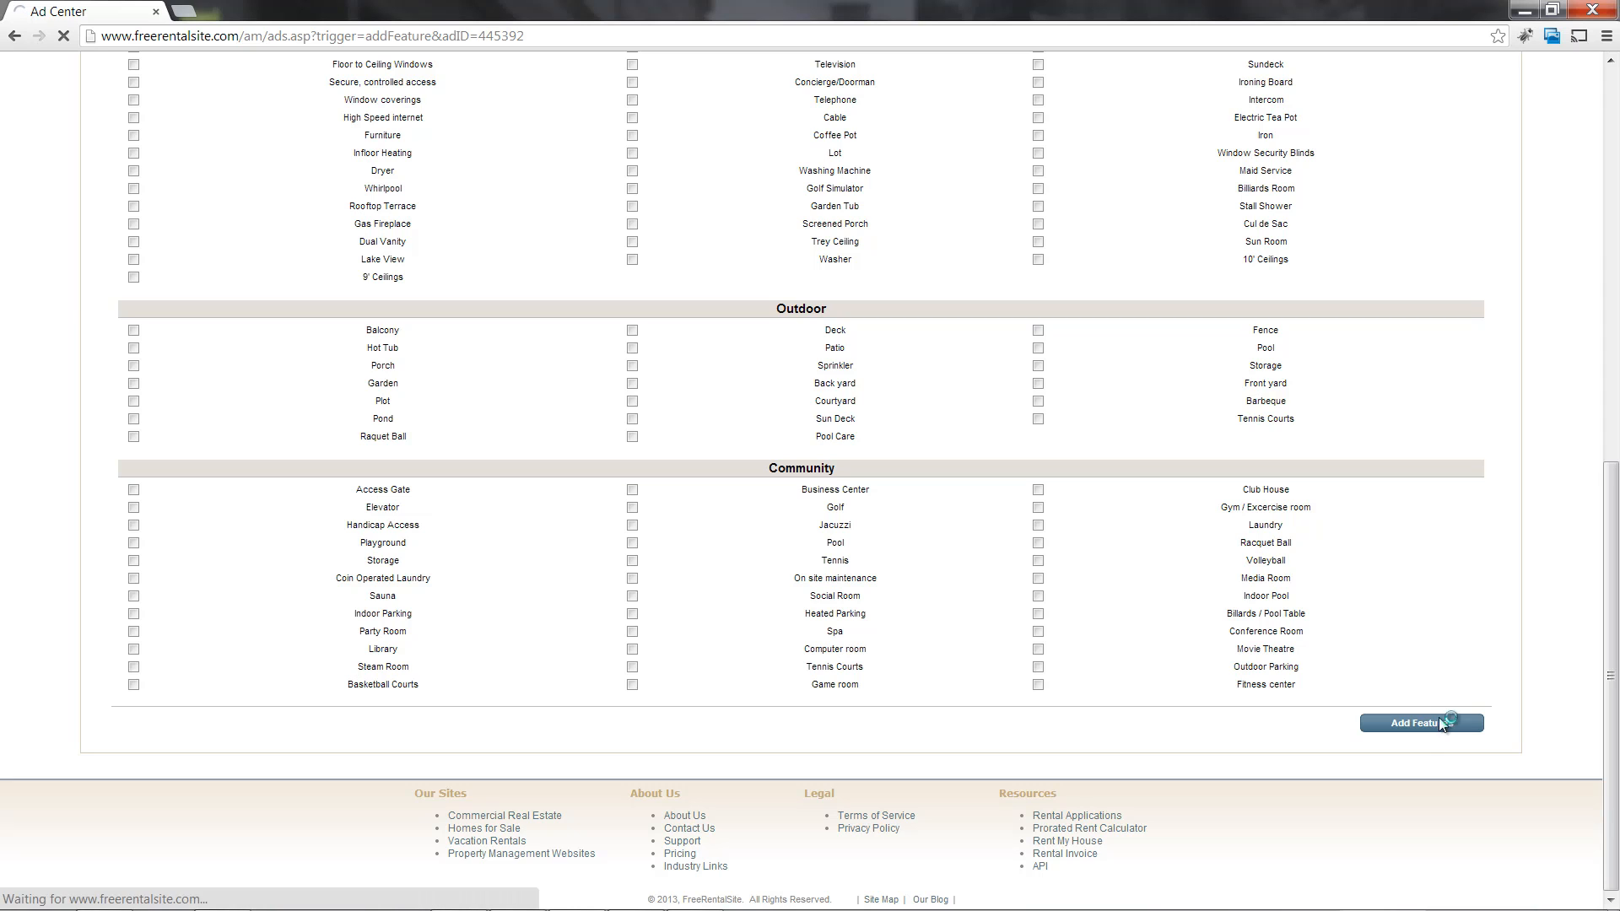
# - Remove the Fireplace amenity from the ad's features and confirm the deletion
pyautogui.scroll(-7, 1454, 645)
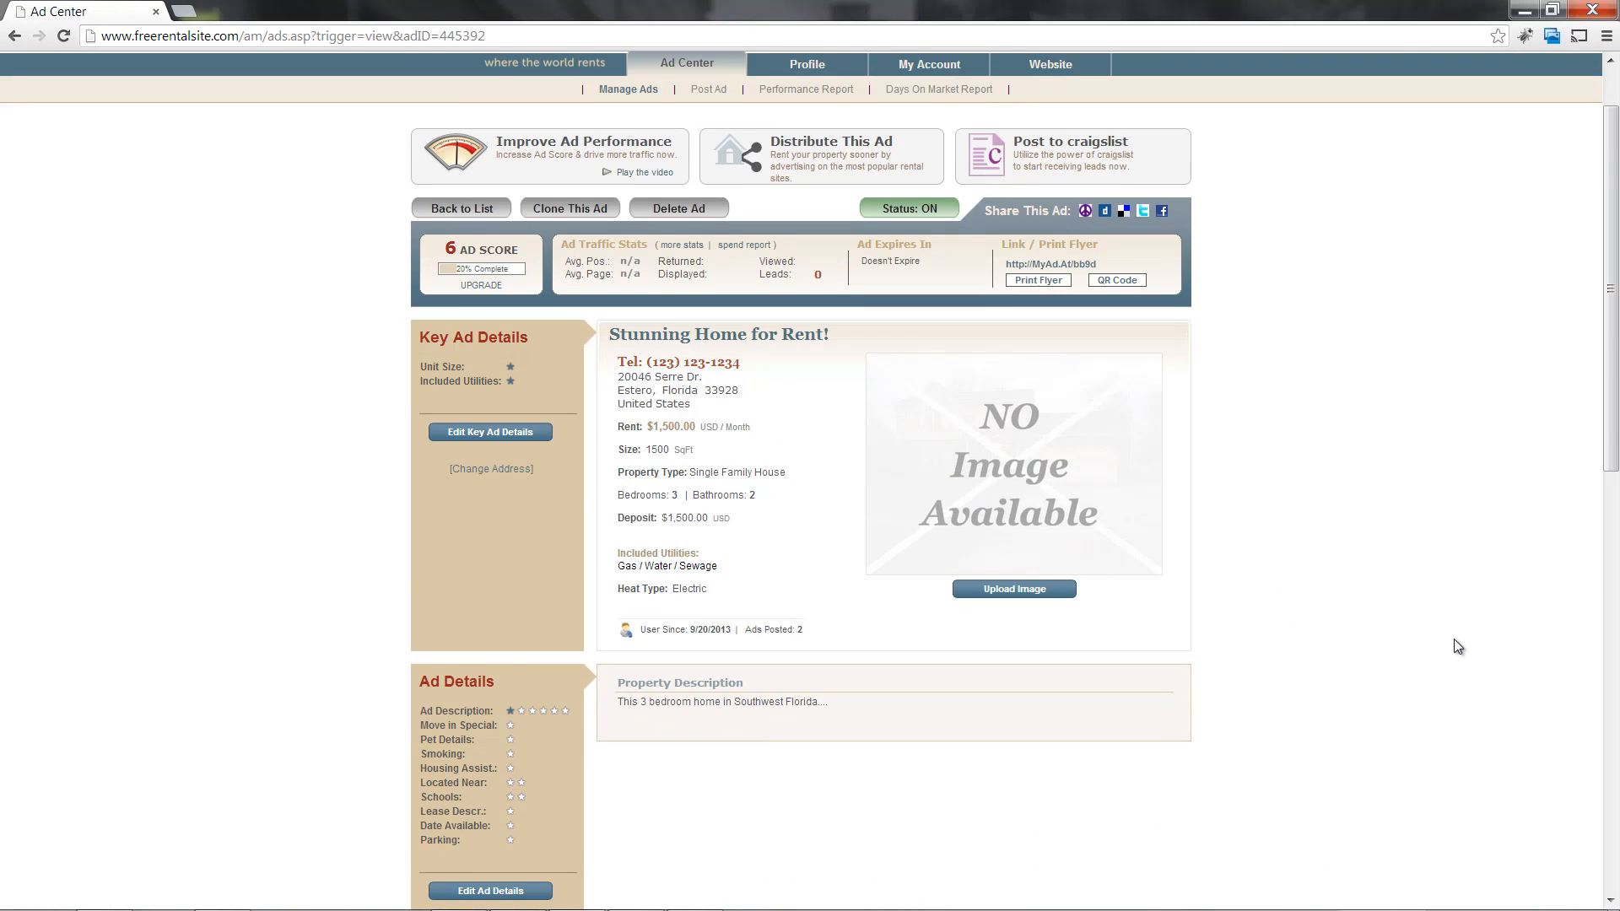
pyautogui.scroll(-5, 1449, 633)
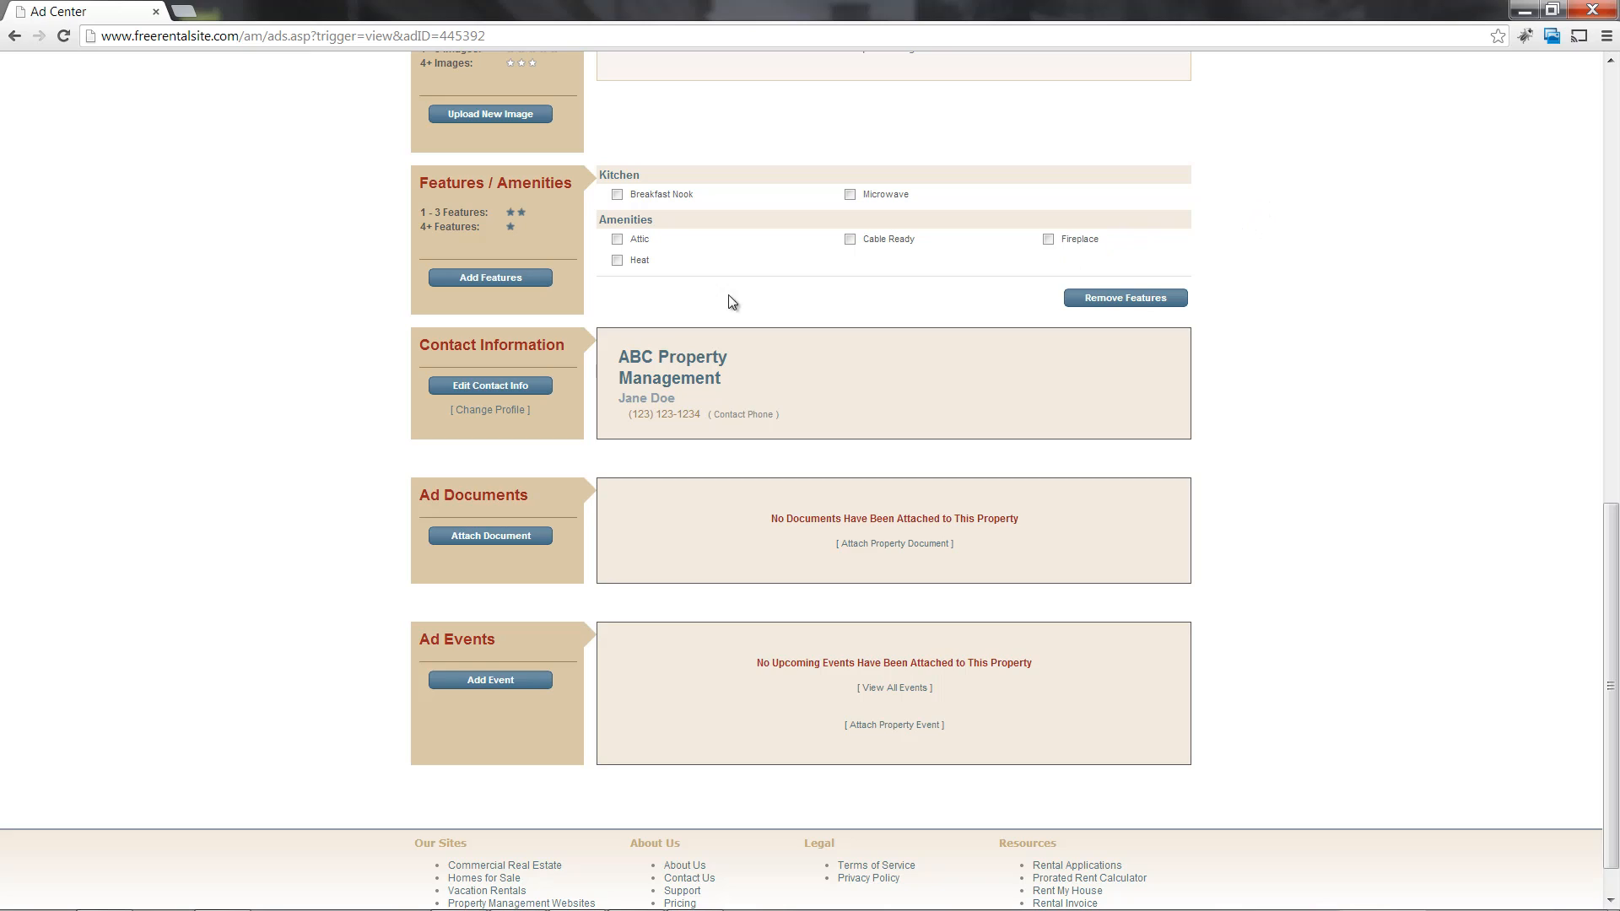
pyautogui.click(1048, 240)
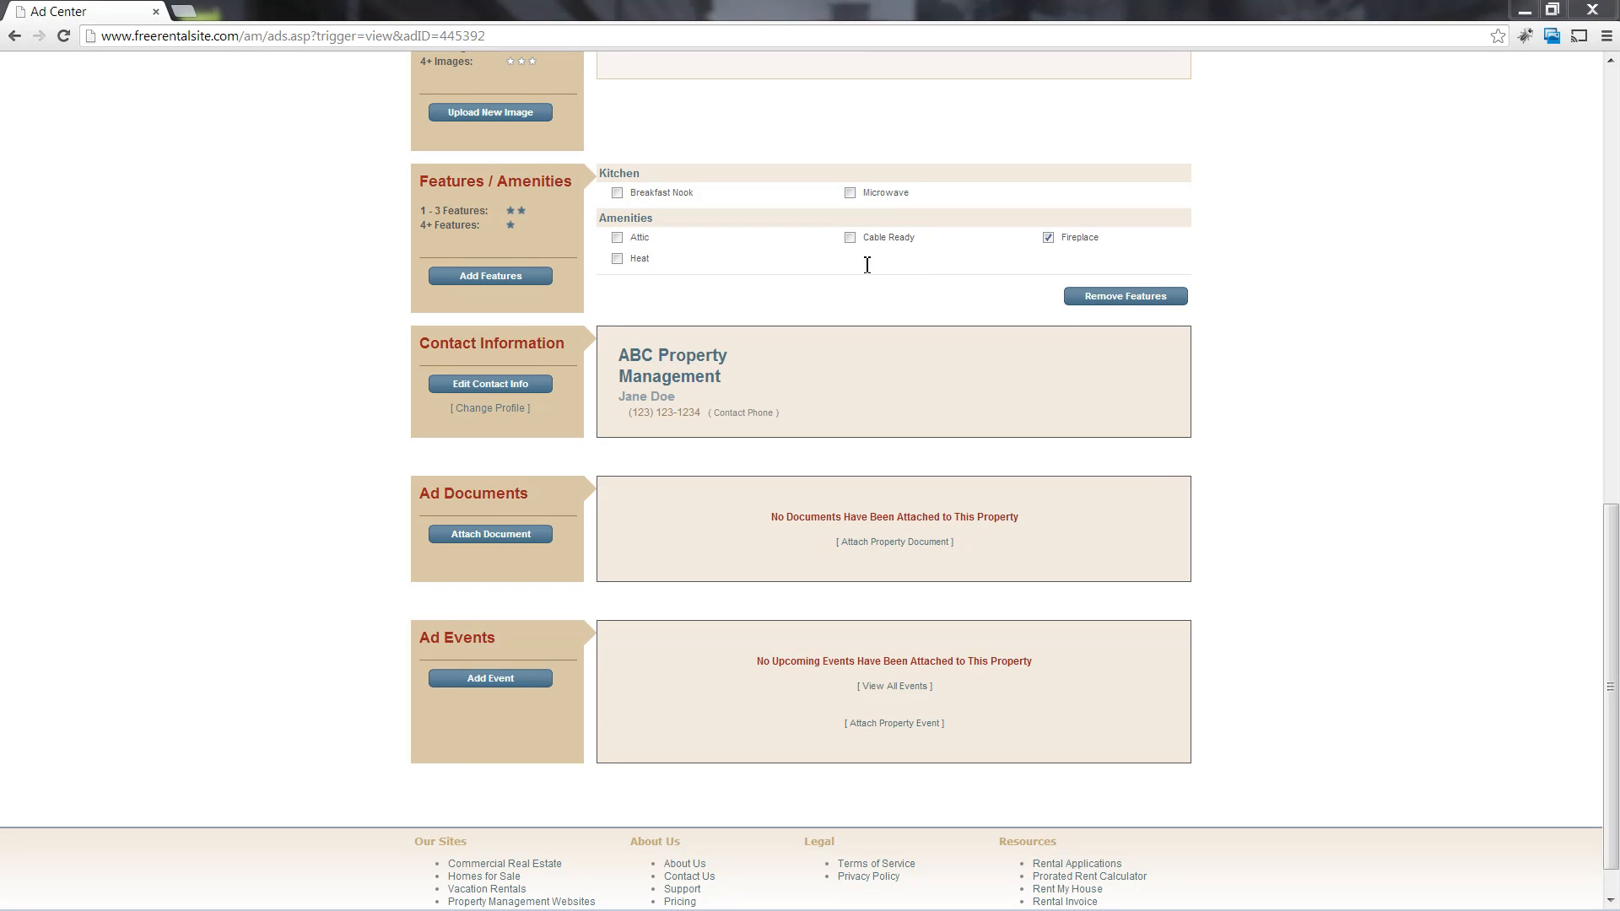
pyautogui.click(1118, 299)
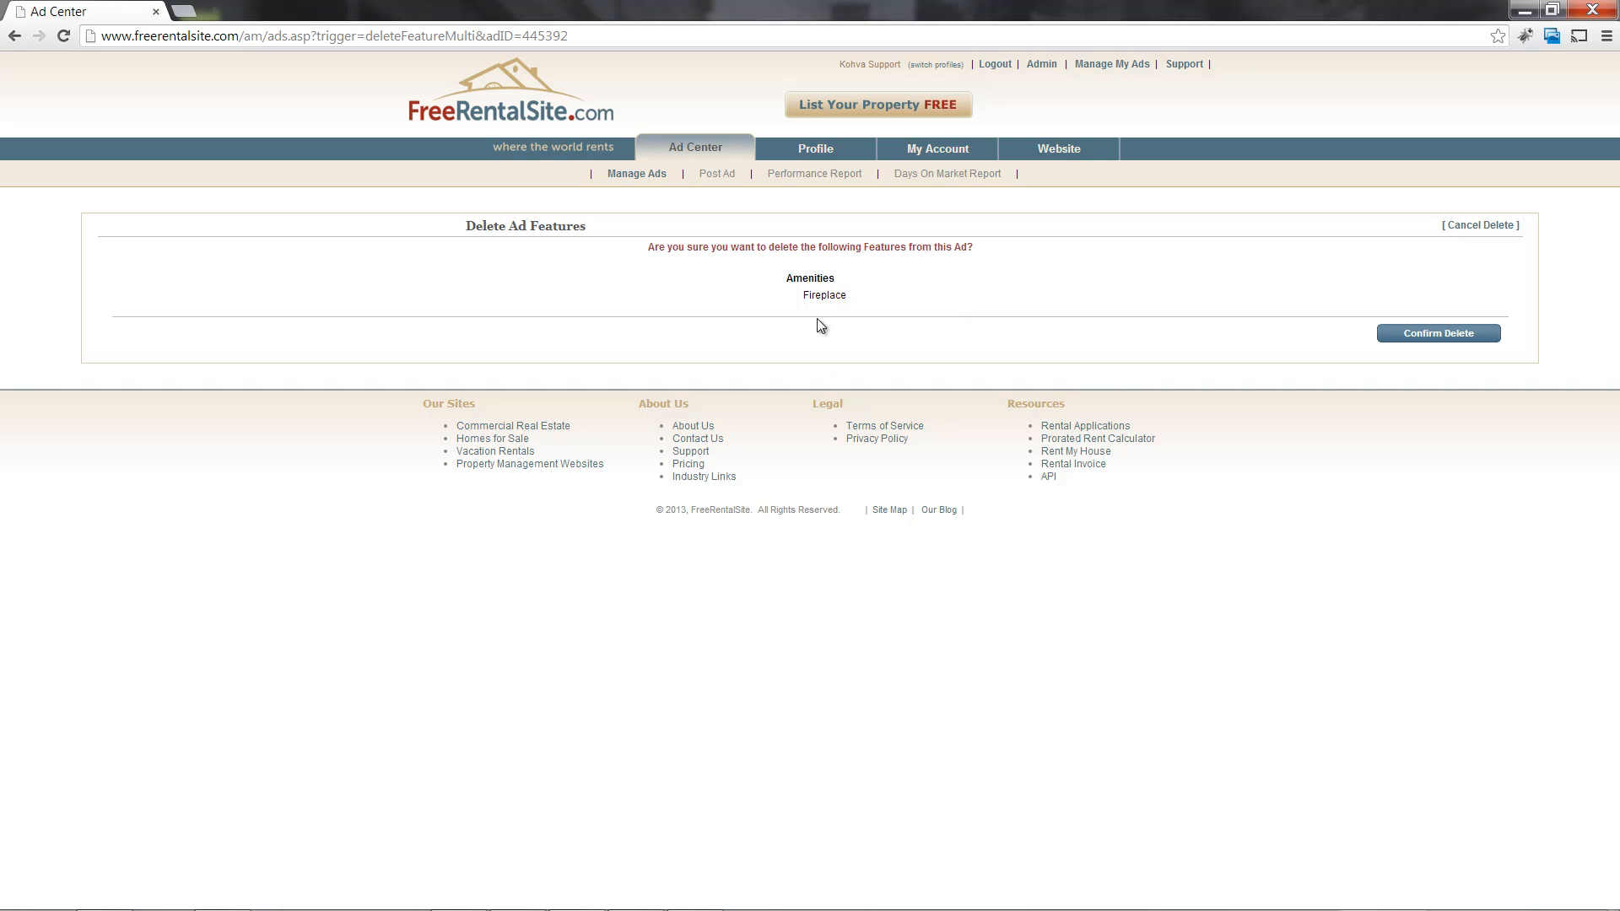
pyautogui.click(1425, 340)
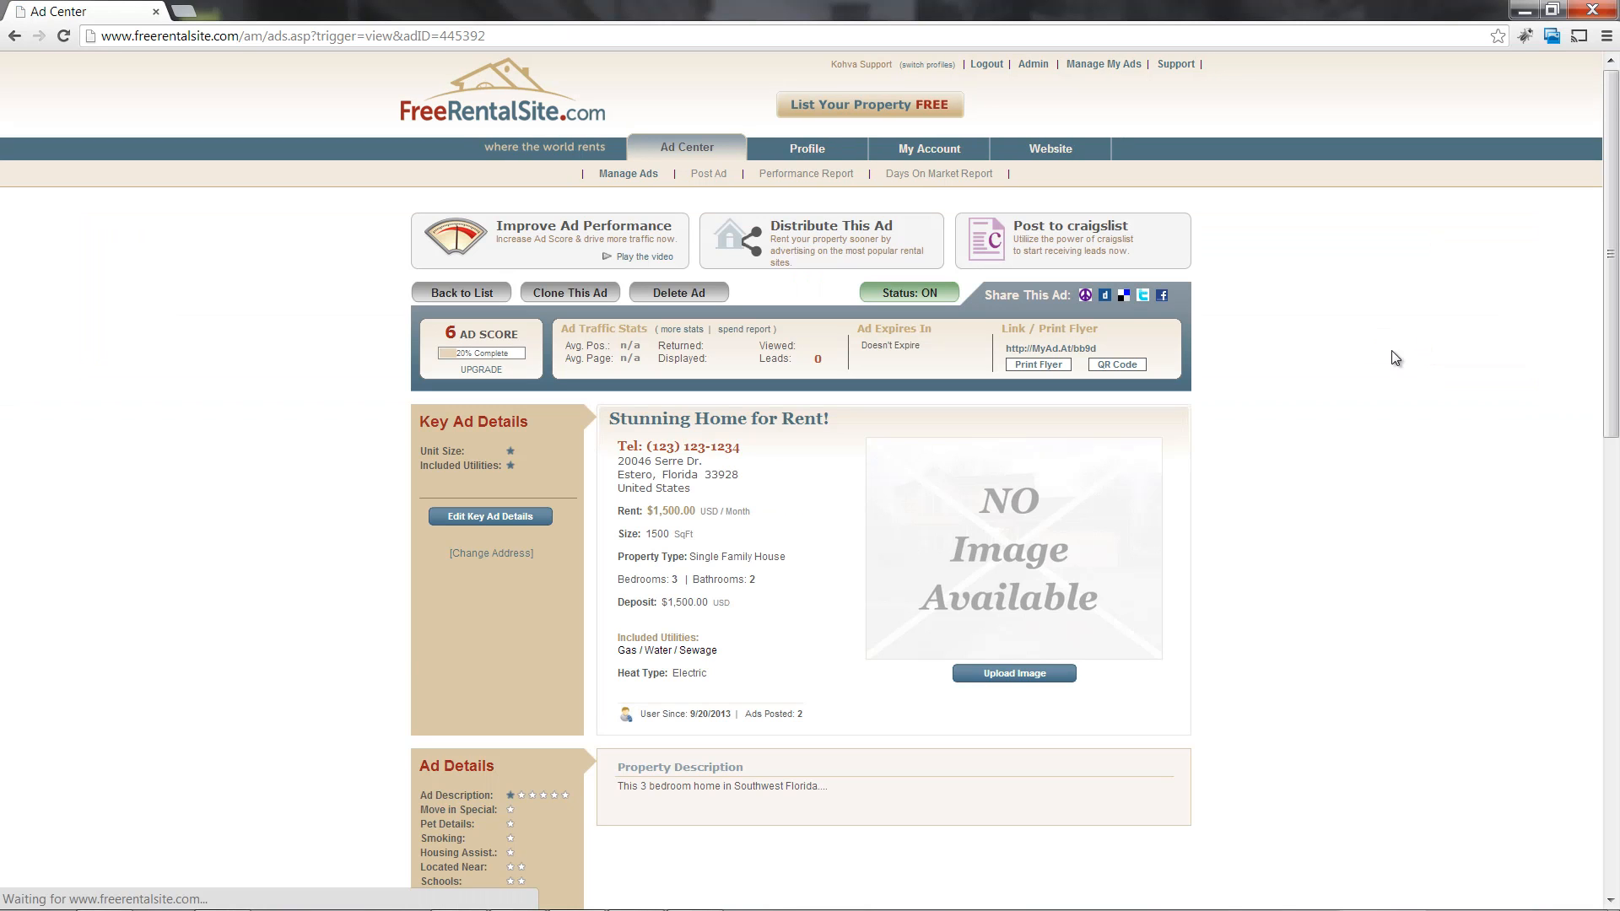
# - Review the ad's editable contact information, including primary, secondary and tracking phone fields, and close the form without saving
pyautogui.scroll(-9, 1374, 351)
pyautogui.scroll(-3, 1374, 349)
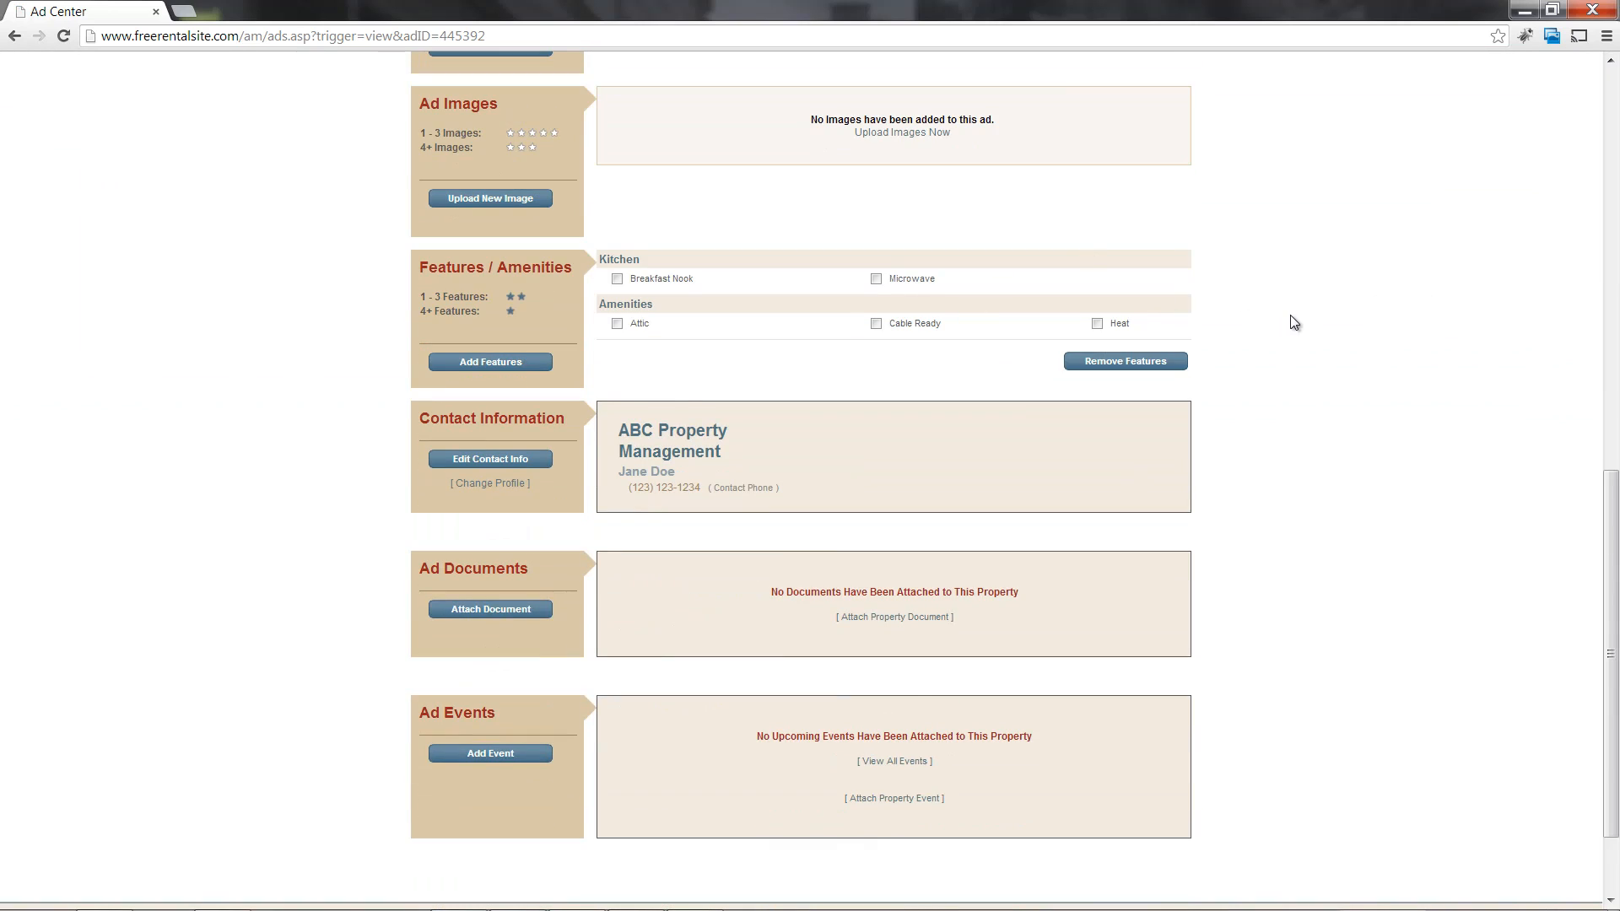
pyautogui.scroll(-2, 1289, 316)
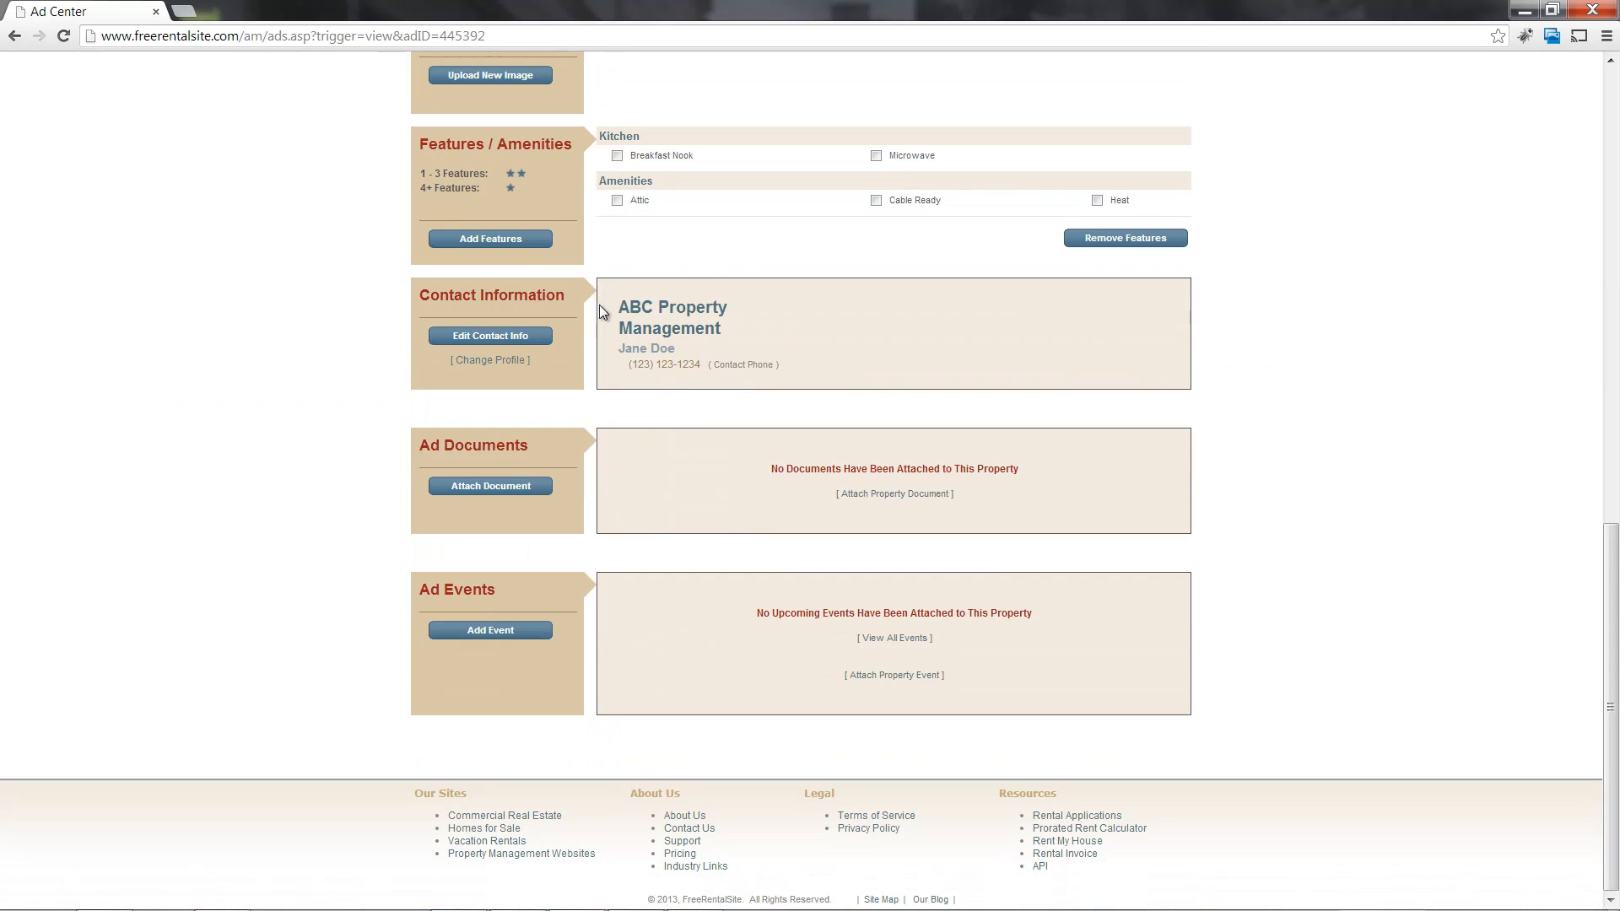
pyautogui.click(494, 341)
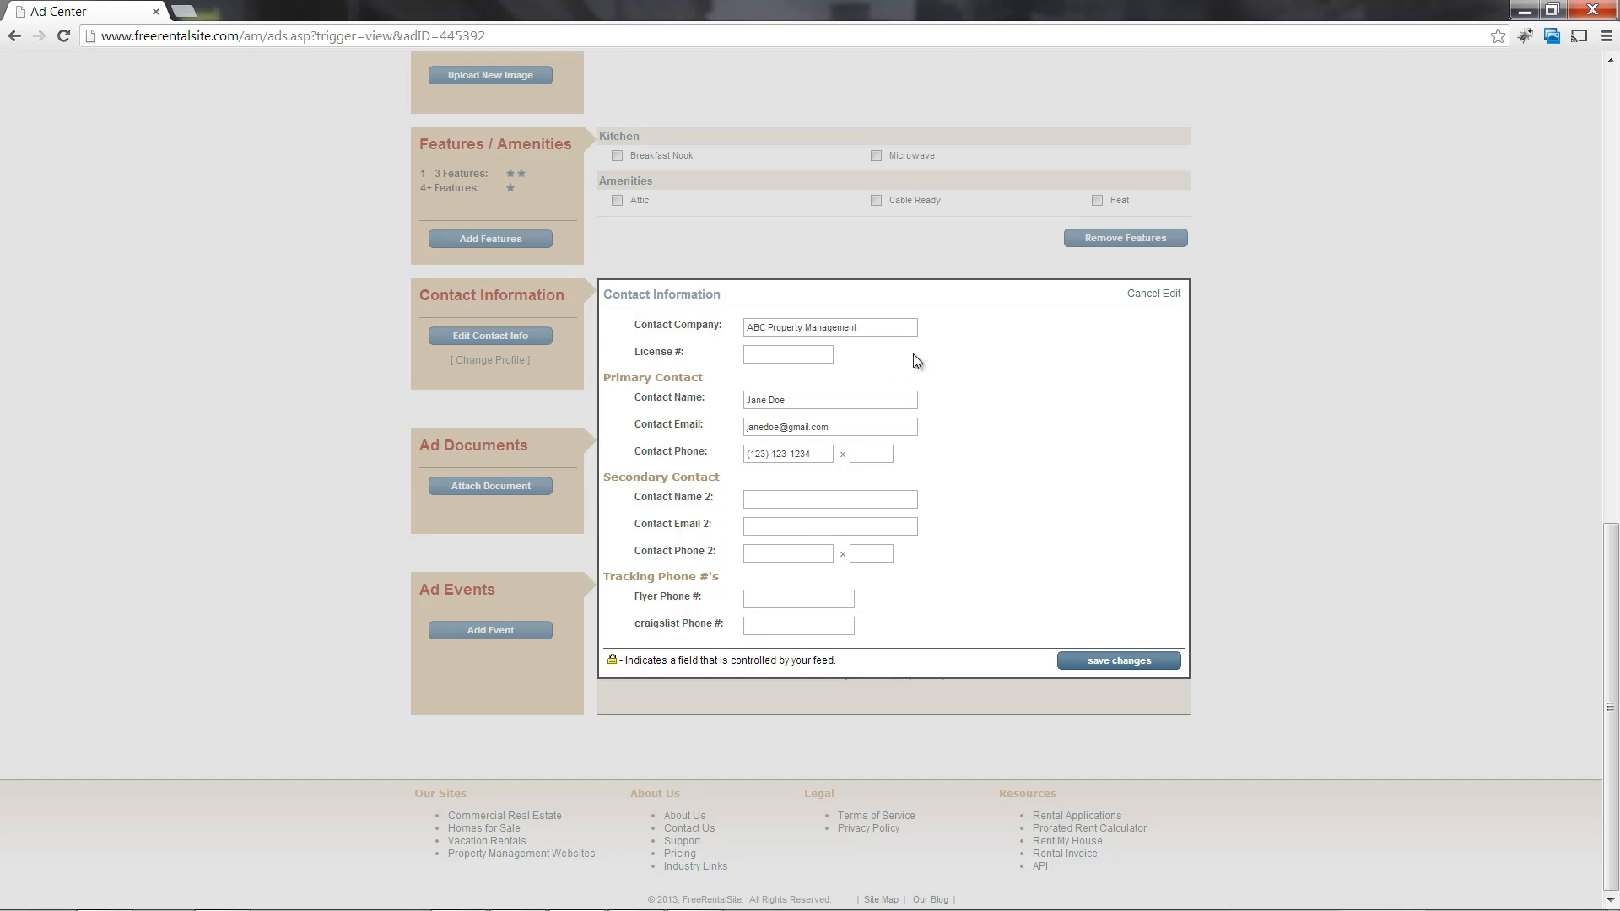
pyautogui.click(1172, 295)
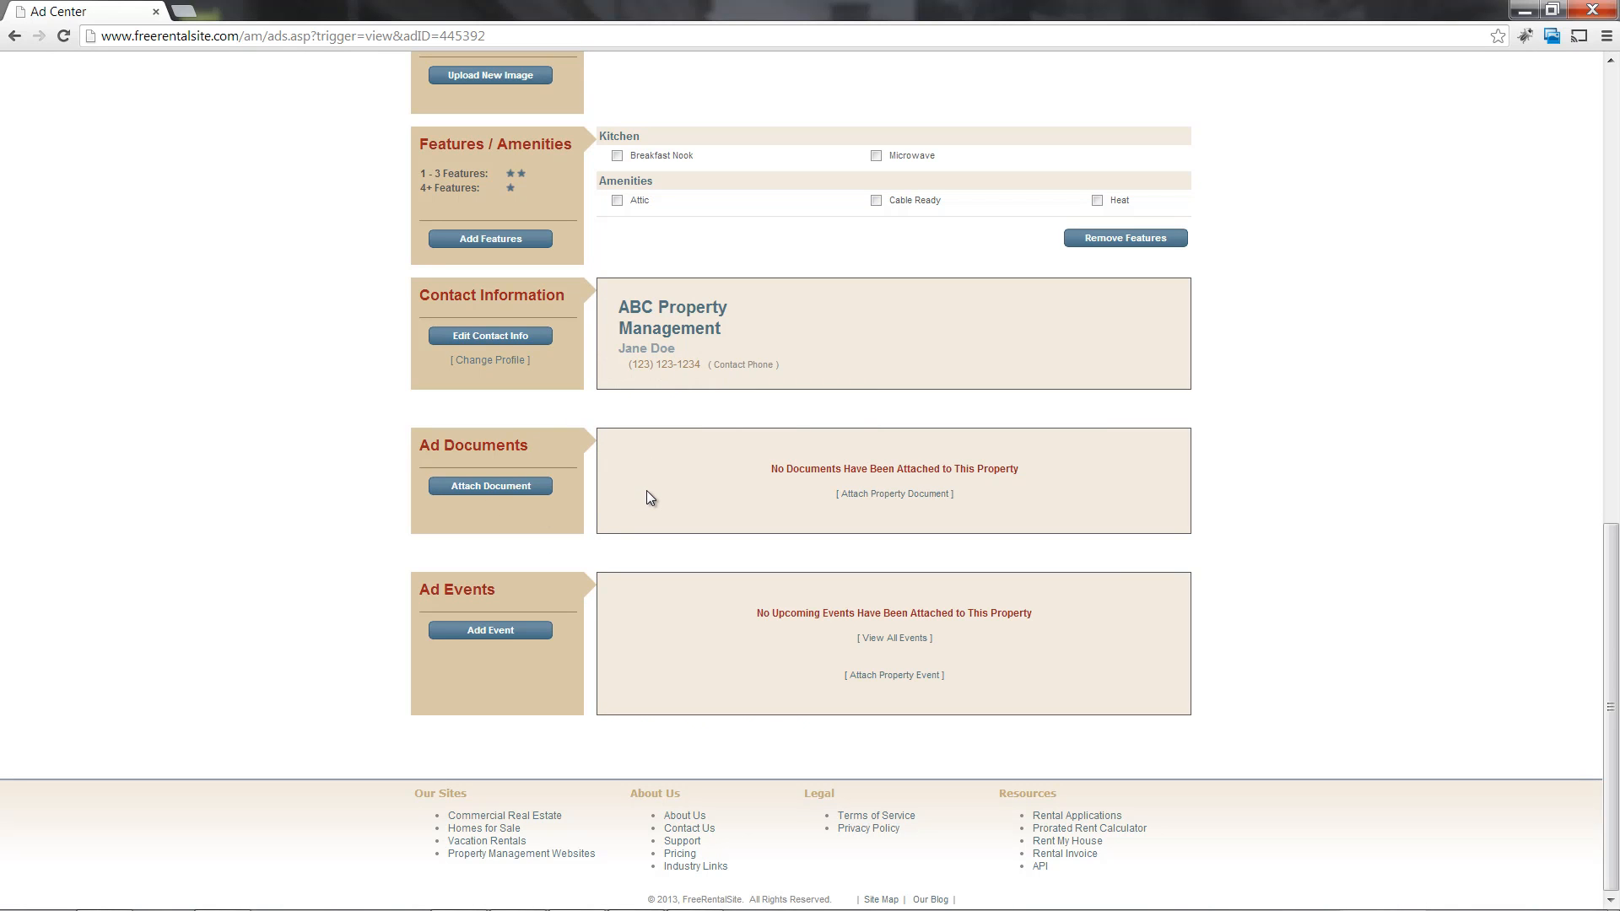
# - Turn the rental ad off through its status setting
pyautogui.scroll(10, 650, 494)
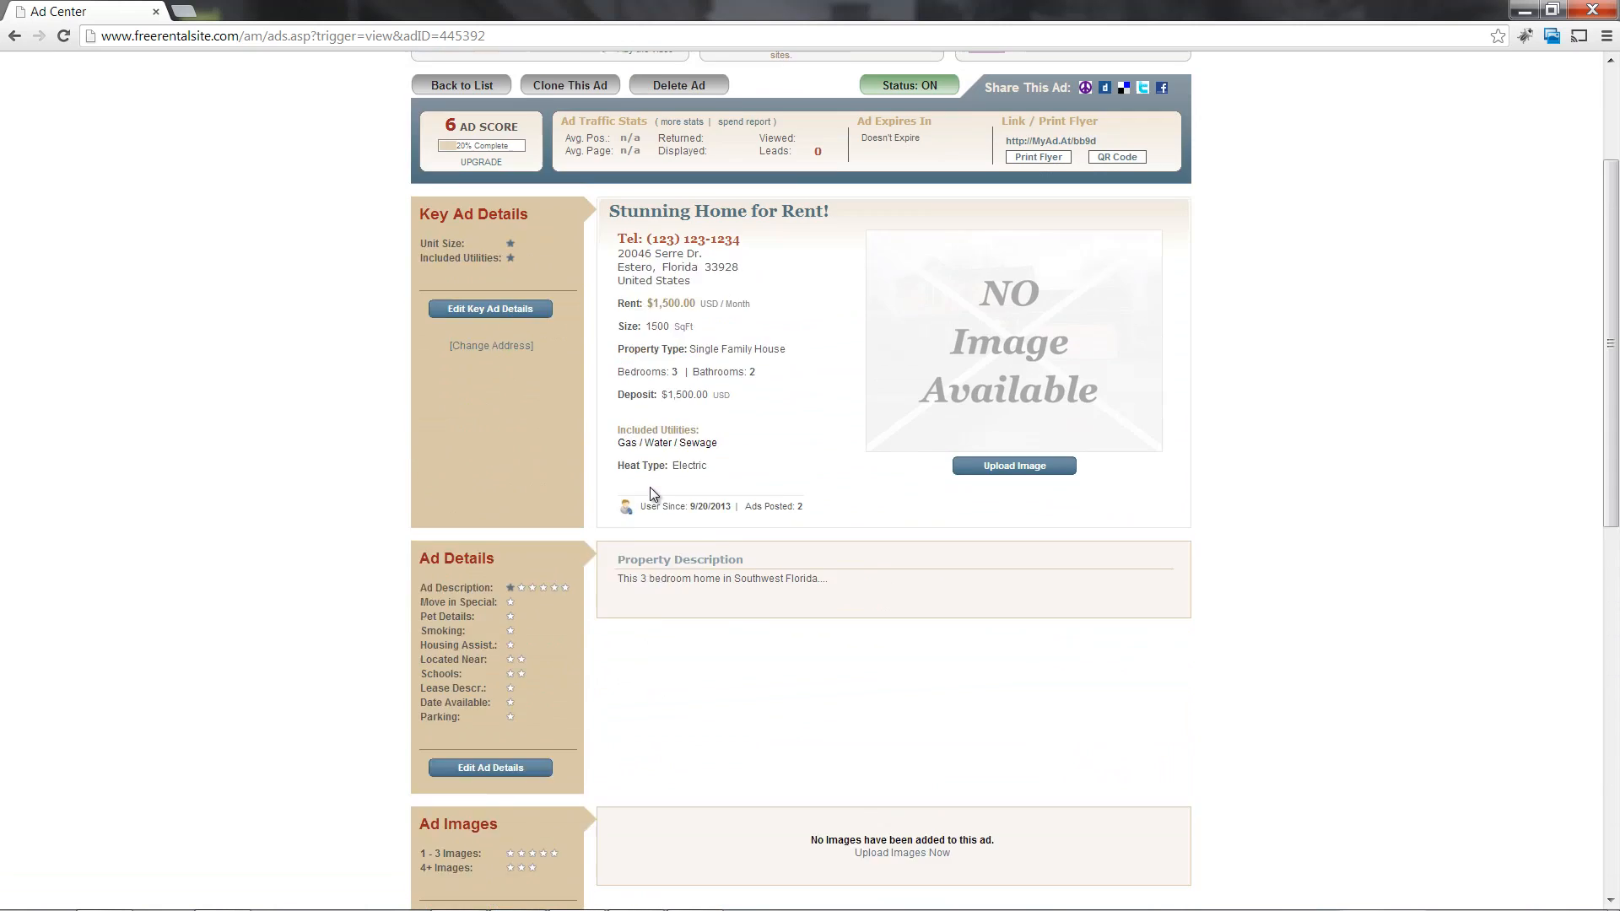
pyautogui.scroll(3, 650, 487)
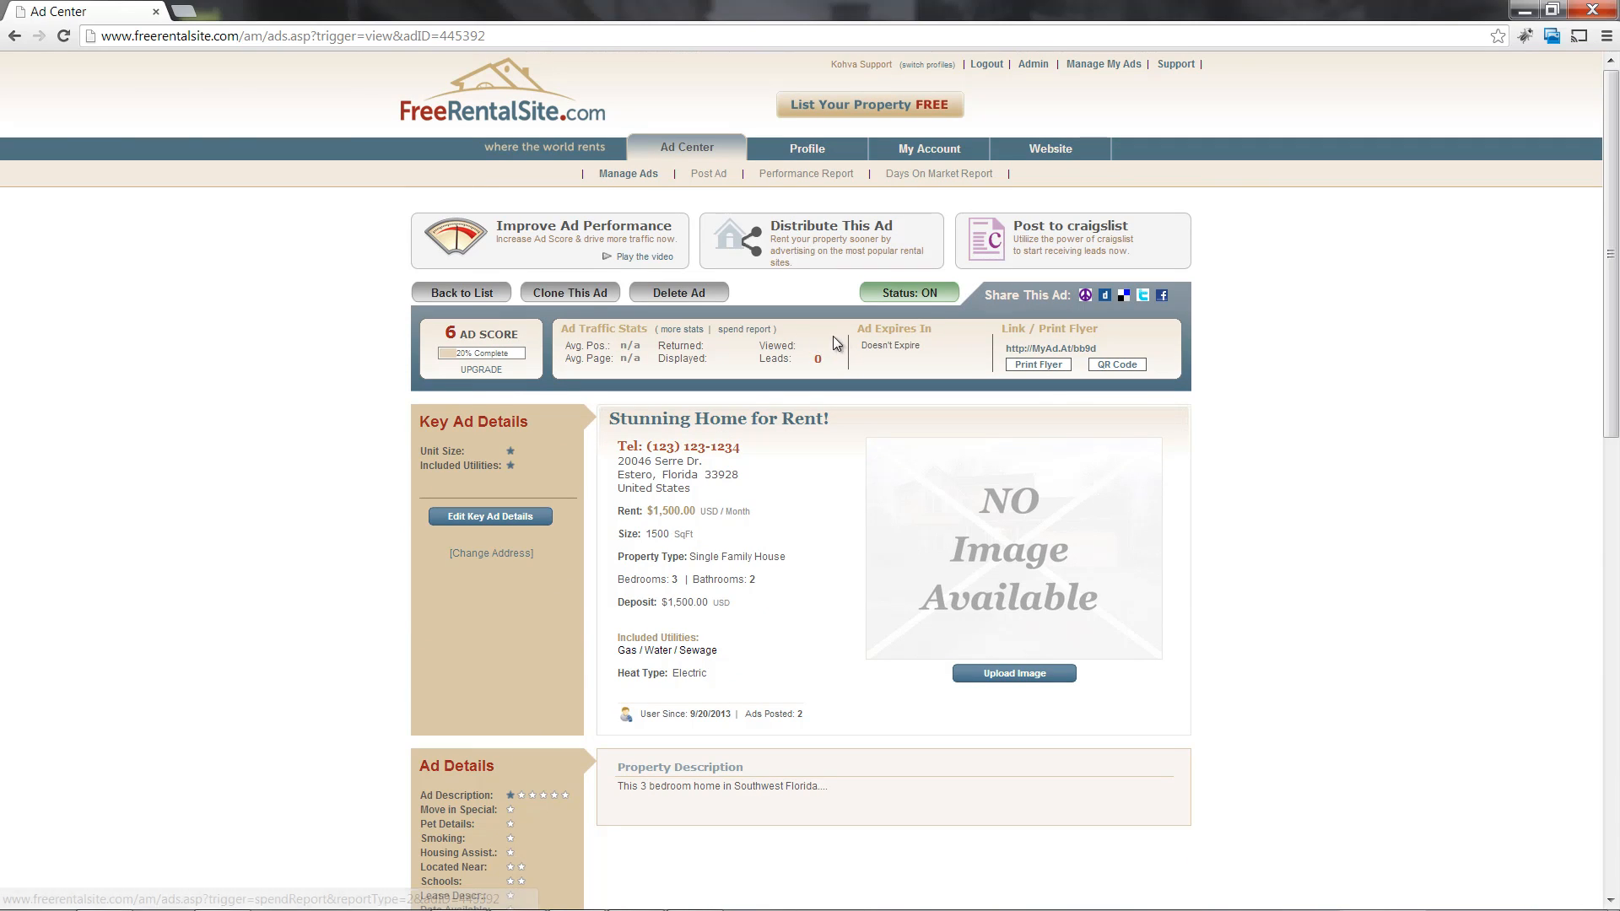
pyautogui.click(933, 296)
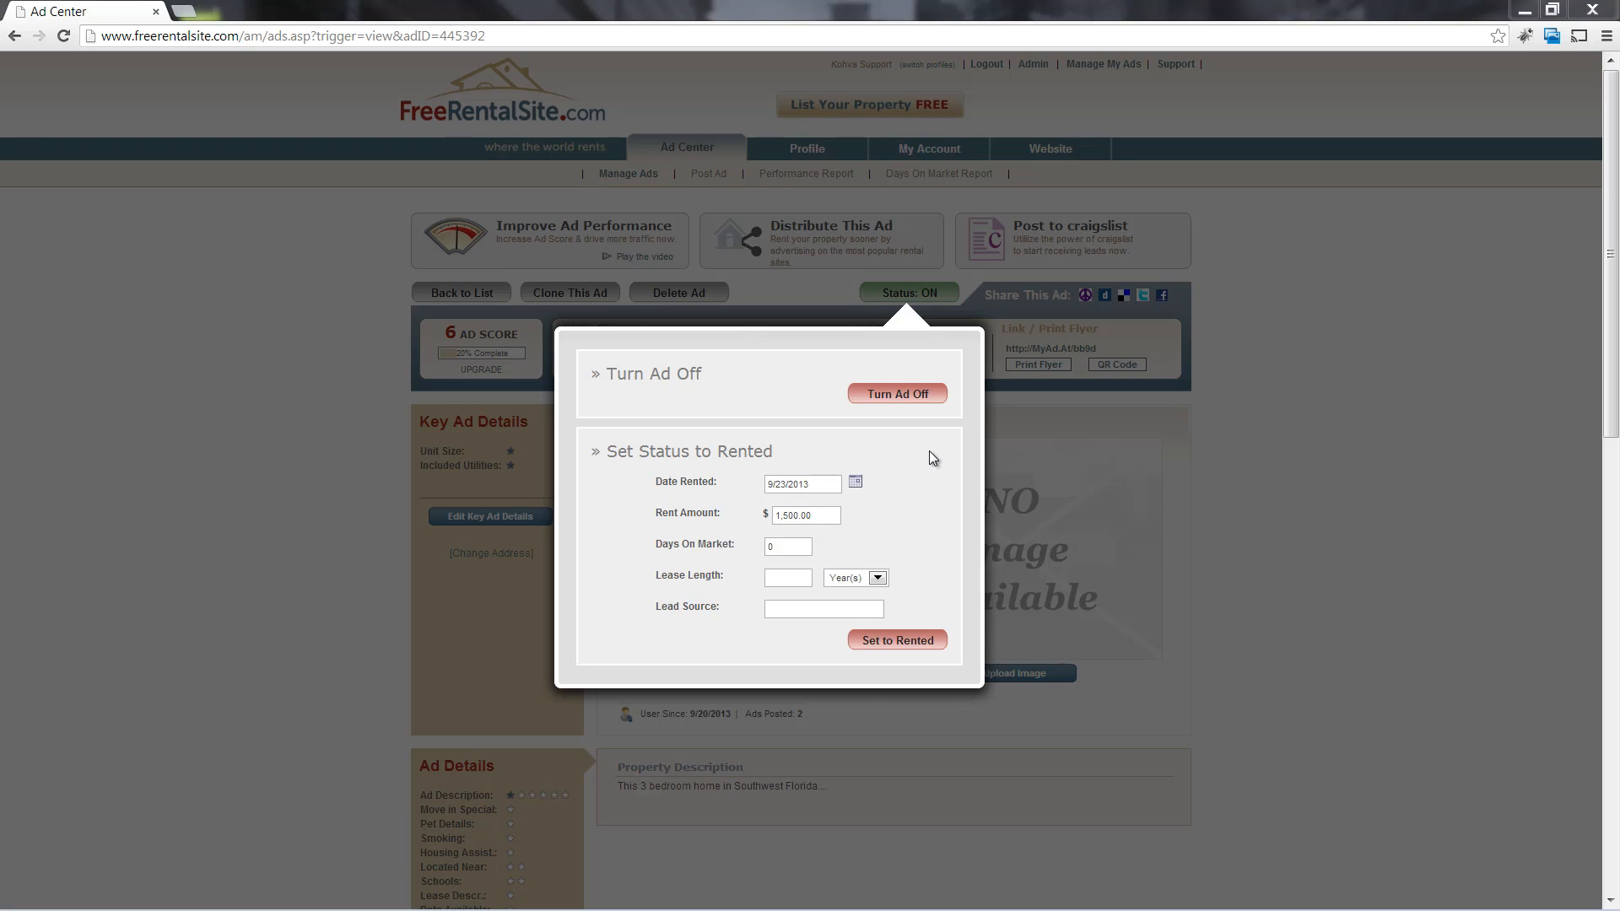
pyautogui.click(899, 399)
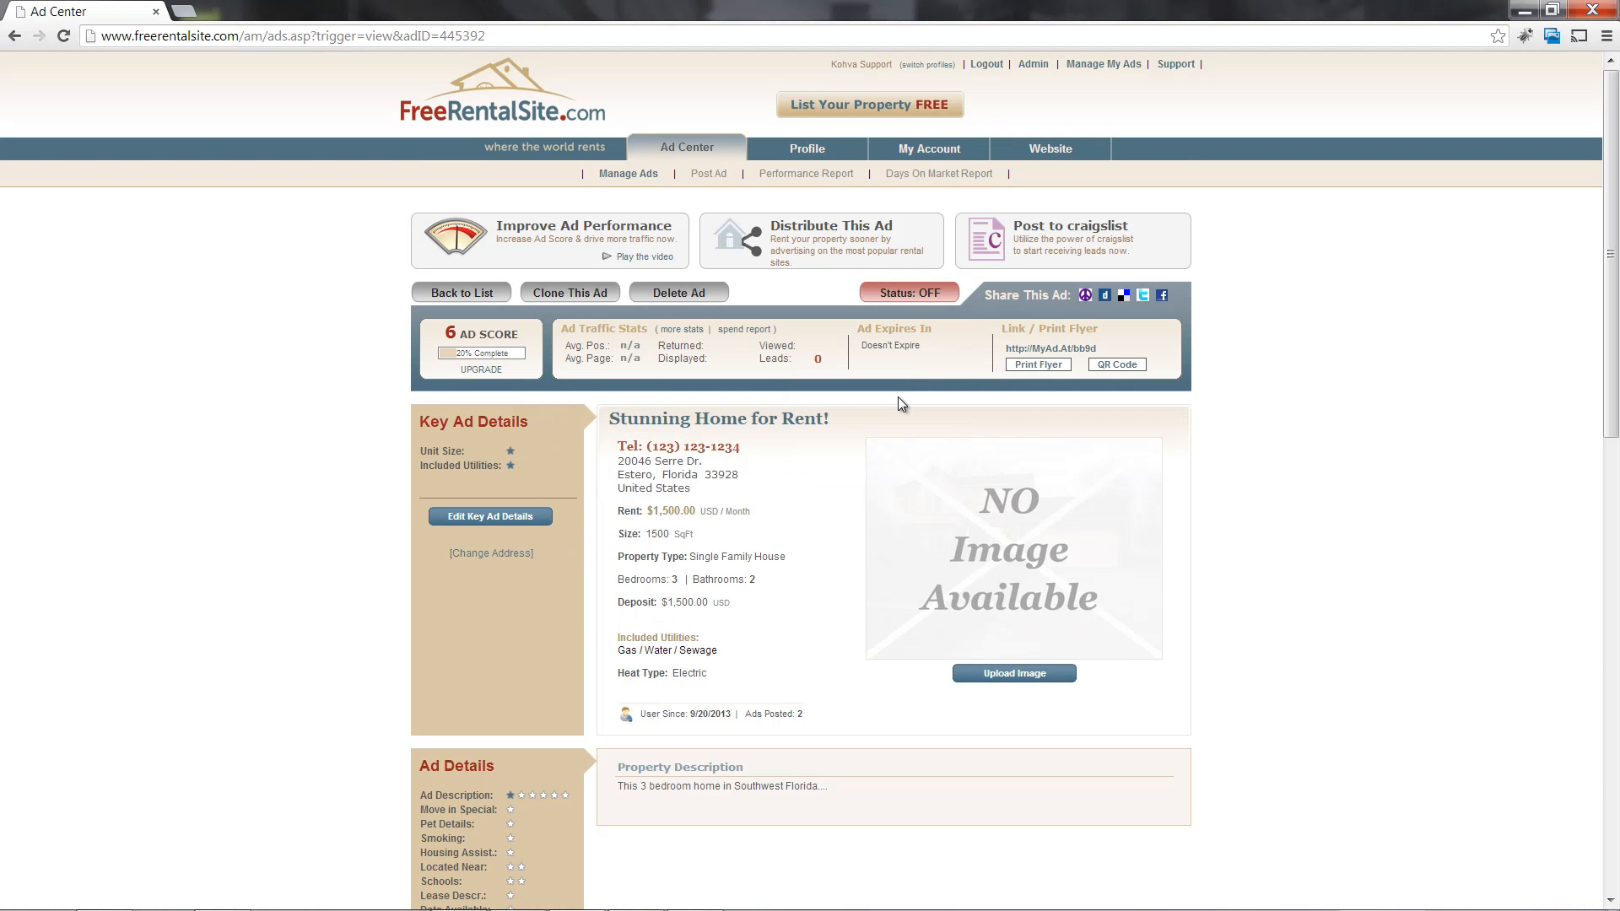